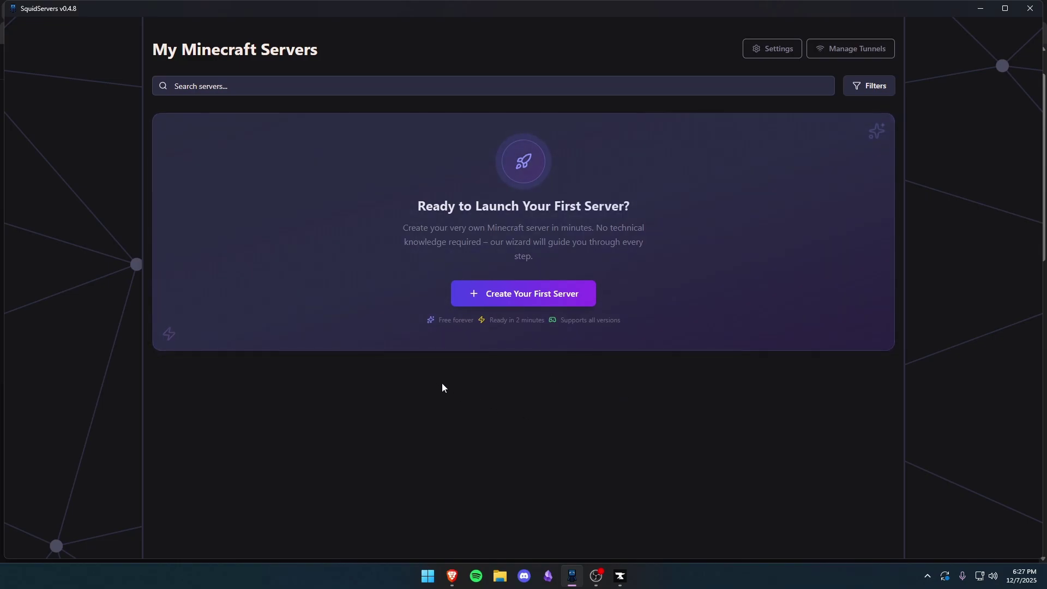
- Review the voice chat tutorial in the browser, then return to SquidServers
click(452, 575)
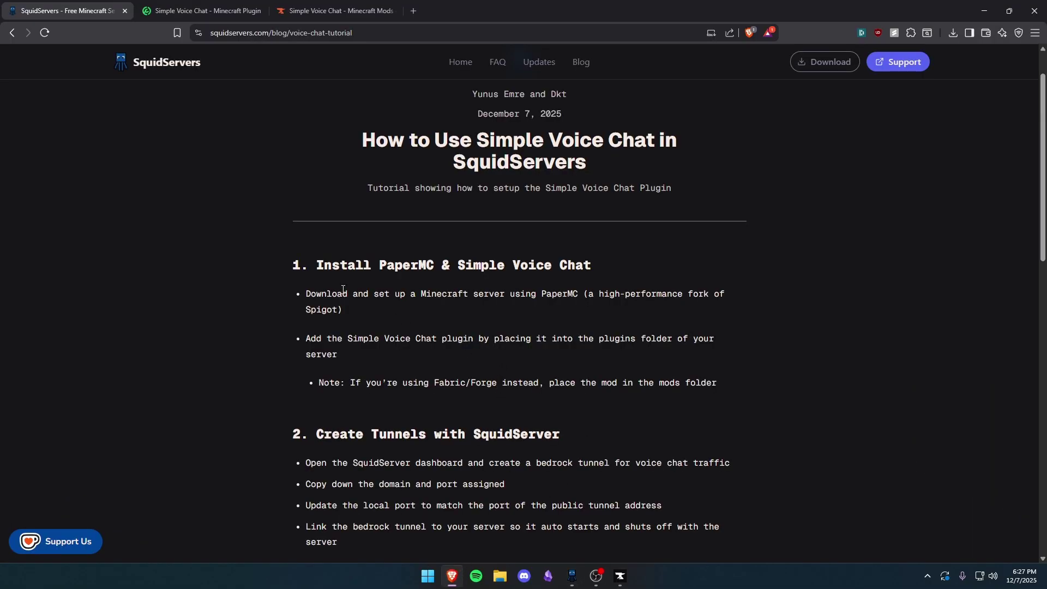
scroll(356, 279, down, 6)
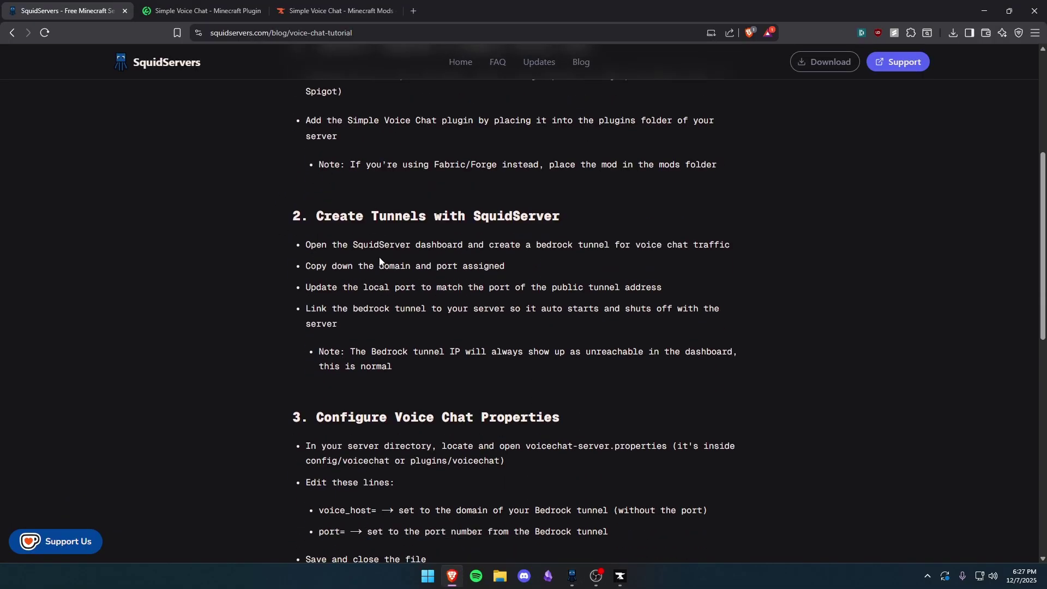
scroll(439, 307, down, 2)
scroll(436, 309, up, 9)
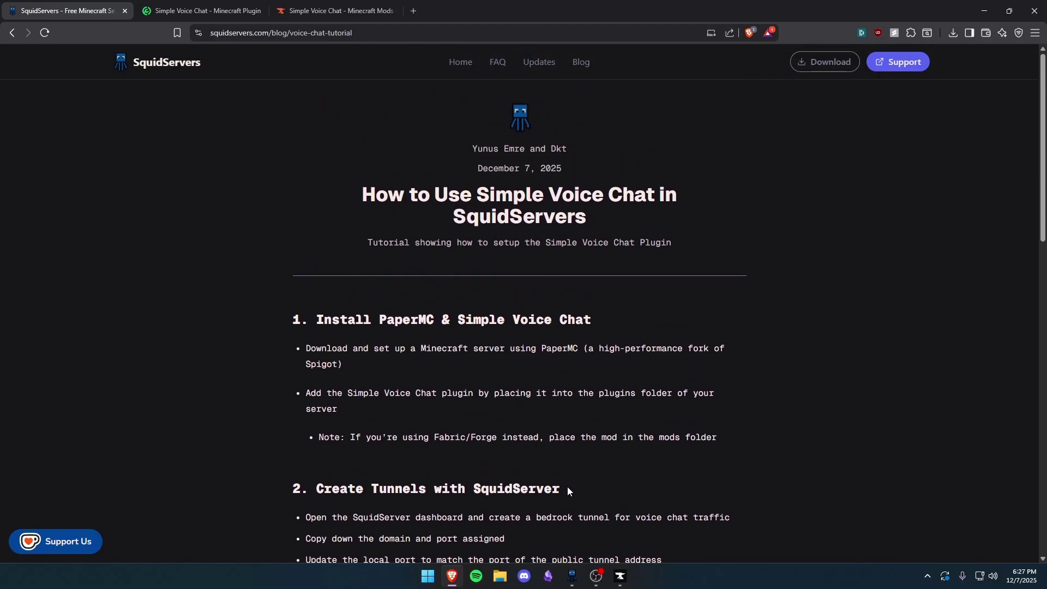
click(572, 576)
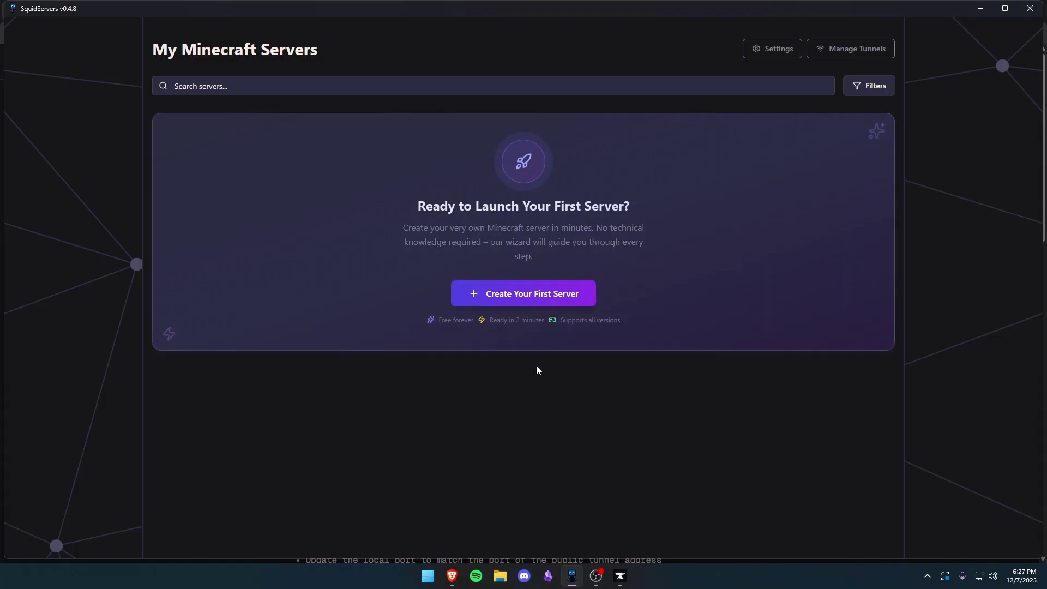
- Start a new server with the detected Java, choose Paper, and select version 1.21.10
click(621, 244)
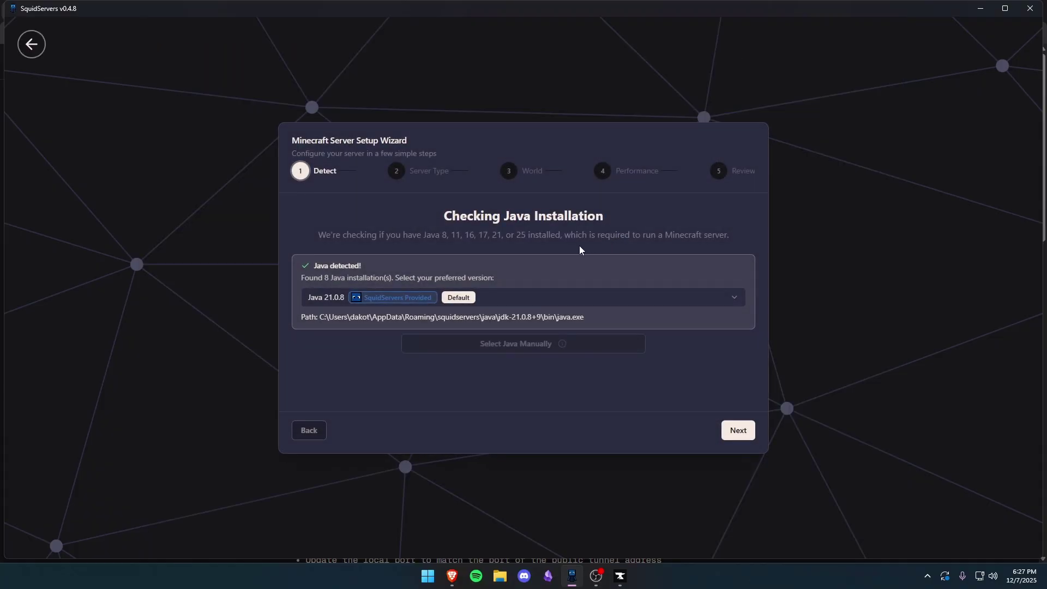
click(737, 430)
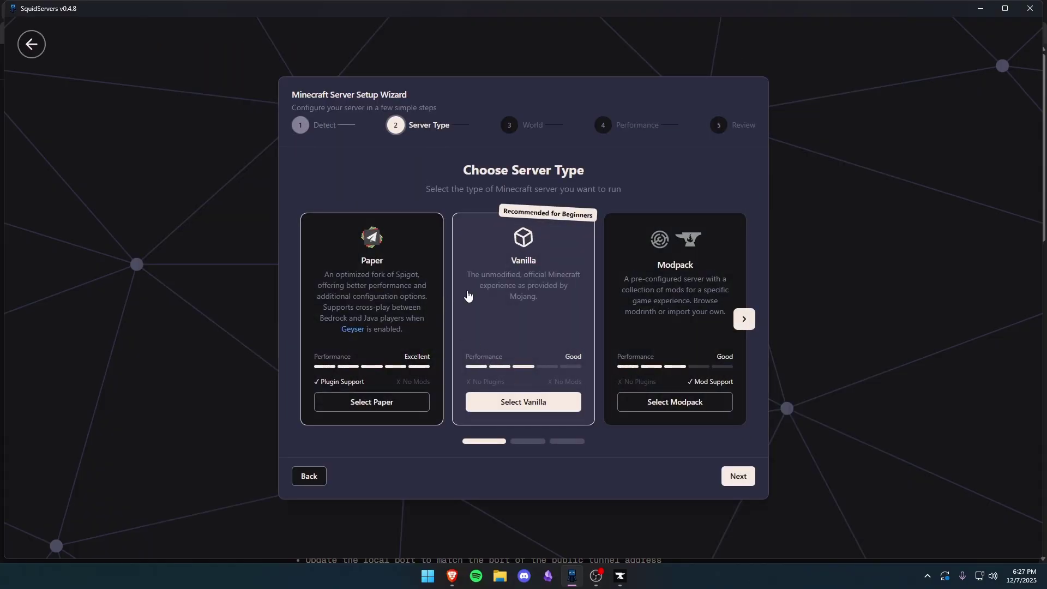
click(743, 318)
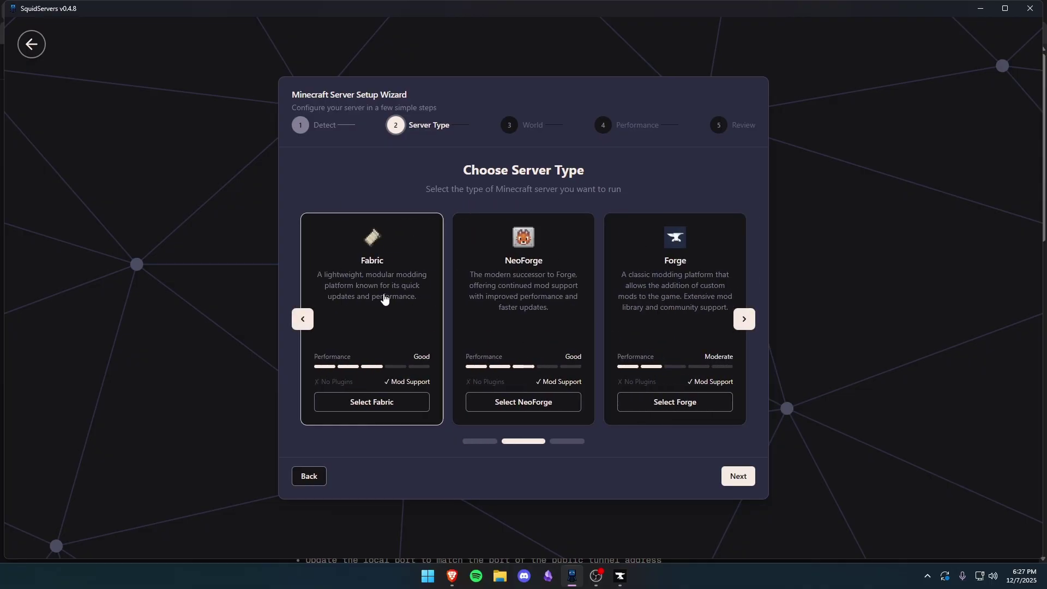
drag(407, 312, 460, 311)
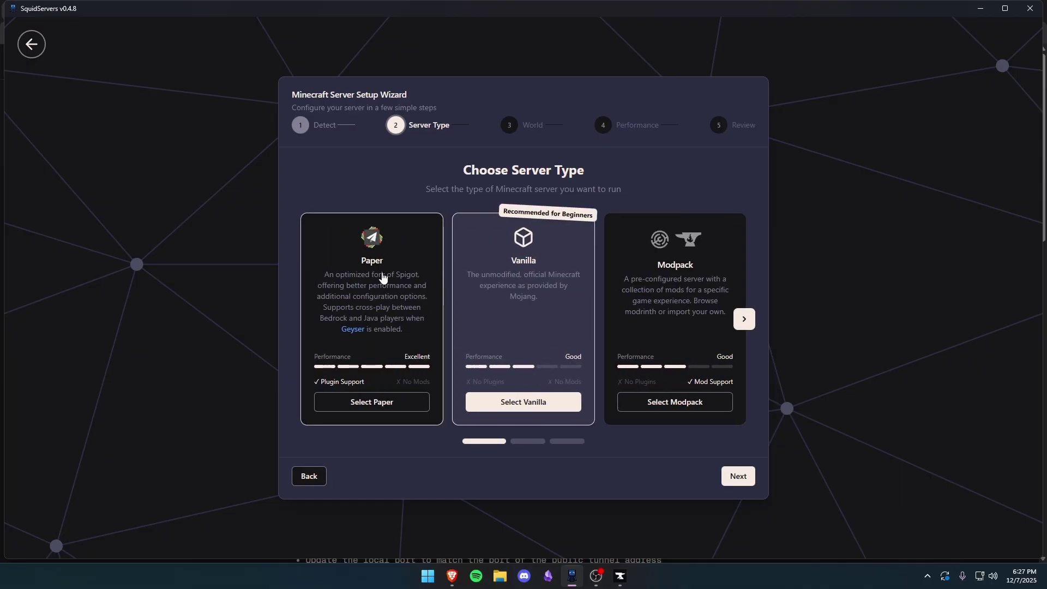
click(414, 249)
click(734, 477)
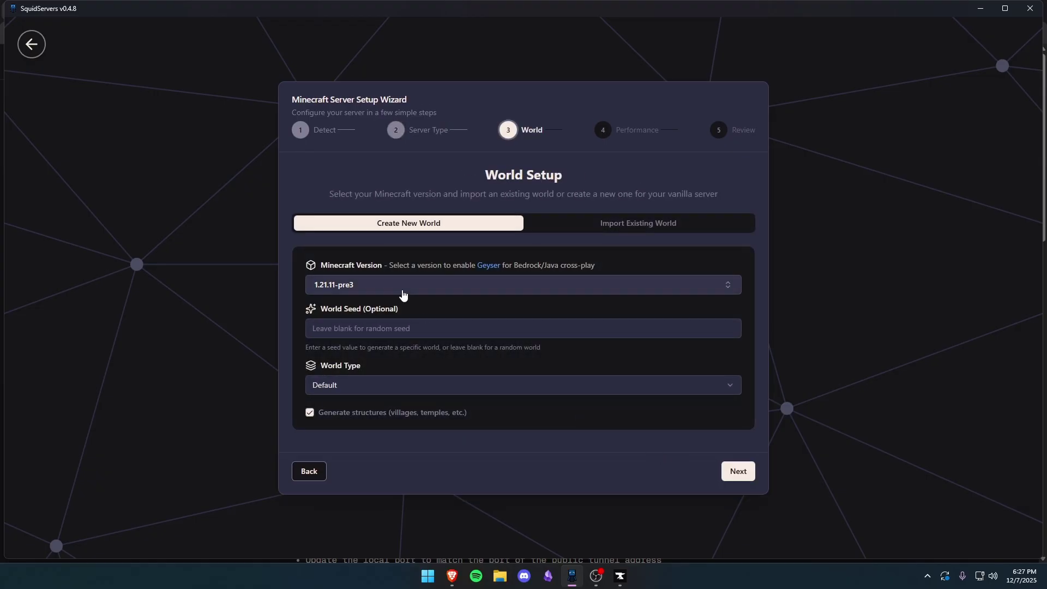
click(403, 285)
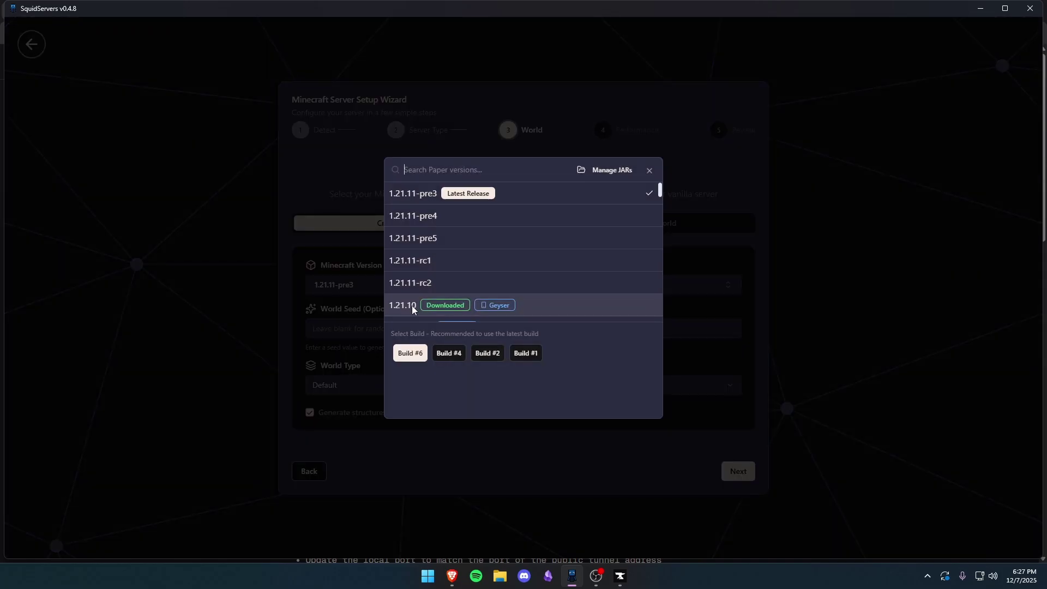
click(412, 305)
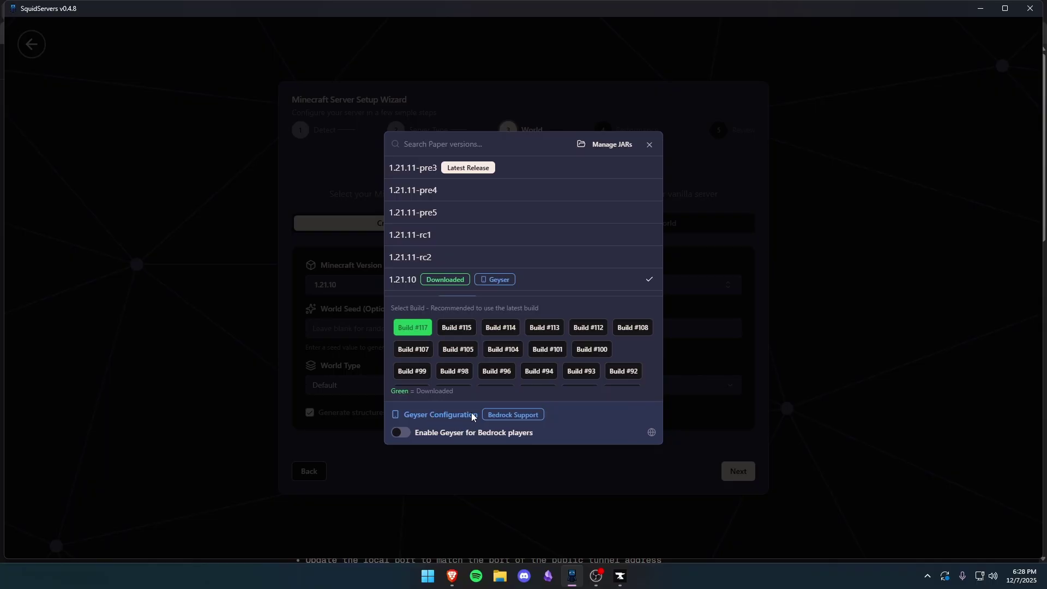
- Launch MyMinecraftServer with the default performance settings, then stop it from its dashboard
click(371, 400)
click(738, 471)
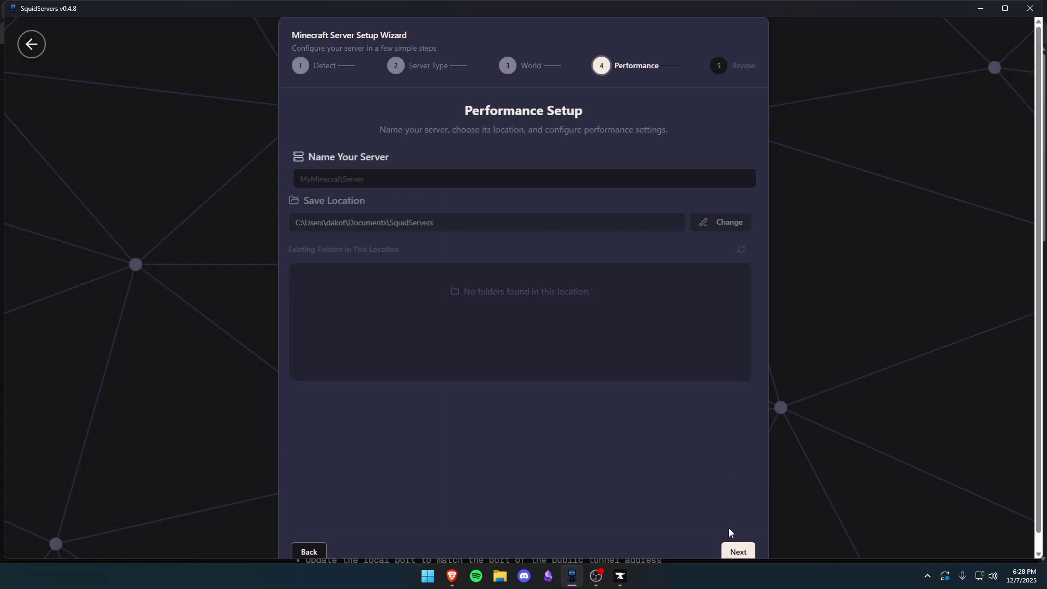
click(736, 552)
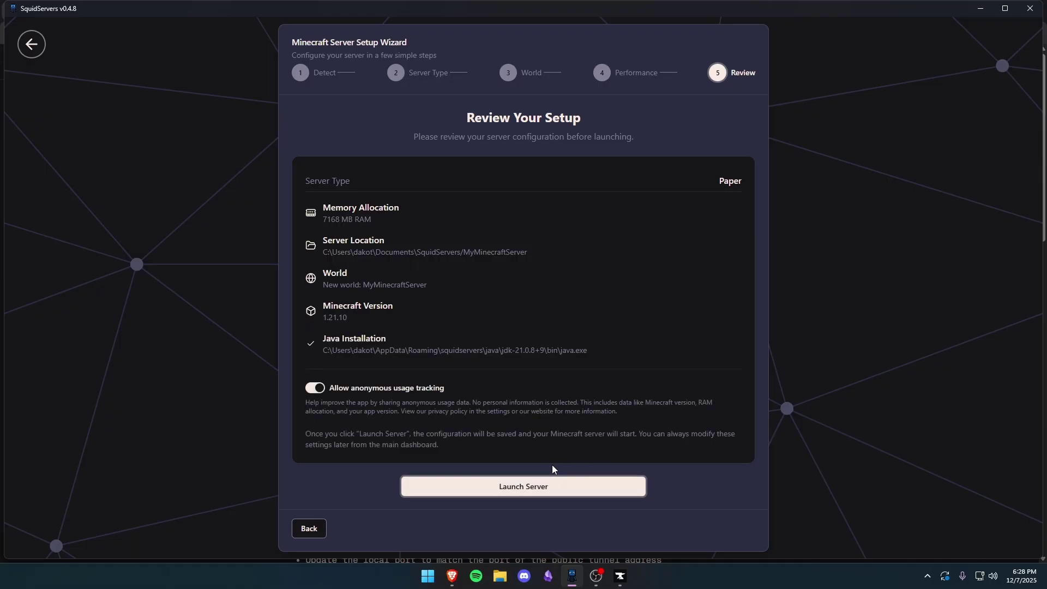
click(531, 484)
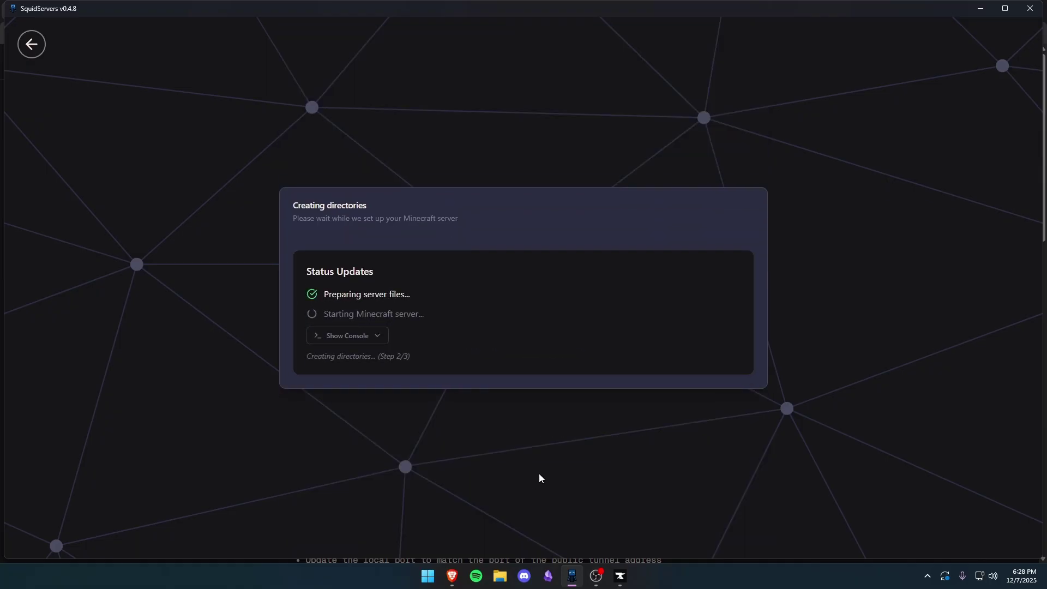
click(568, 402)
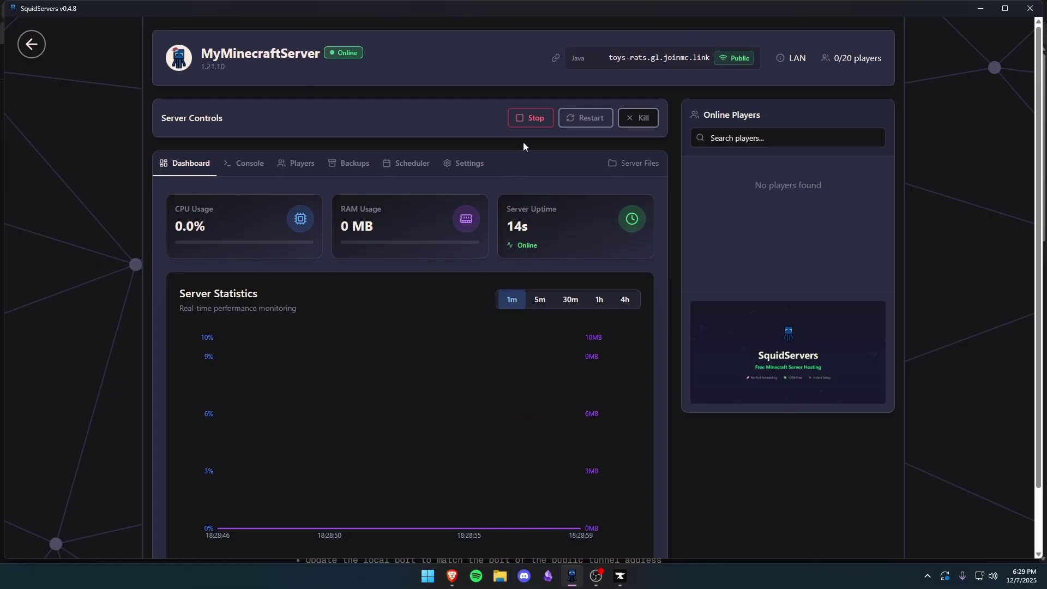
click(525, 127)
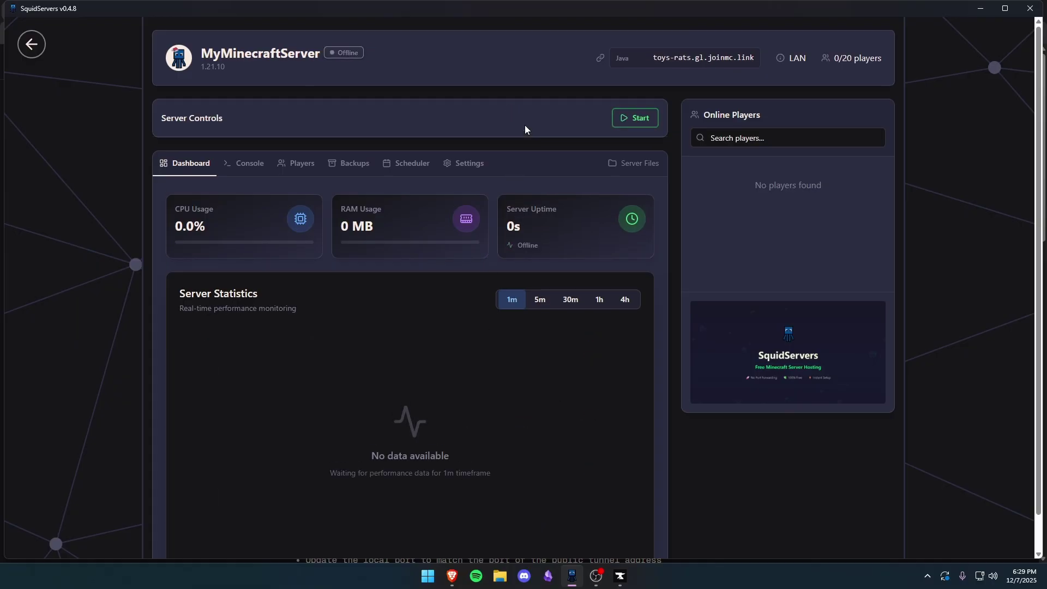
- Open MyMinecraftServer's plugins folder, then show the Simple Voice Chat Modrinth page in Brave
click(611, 164)
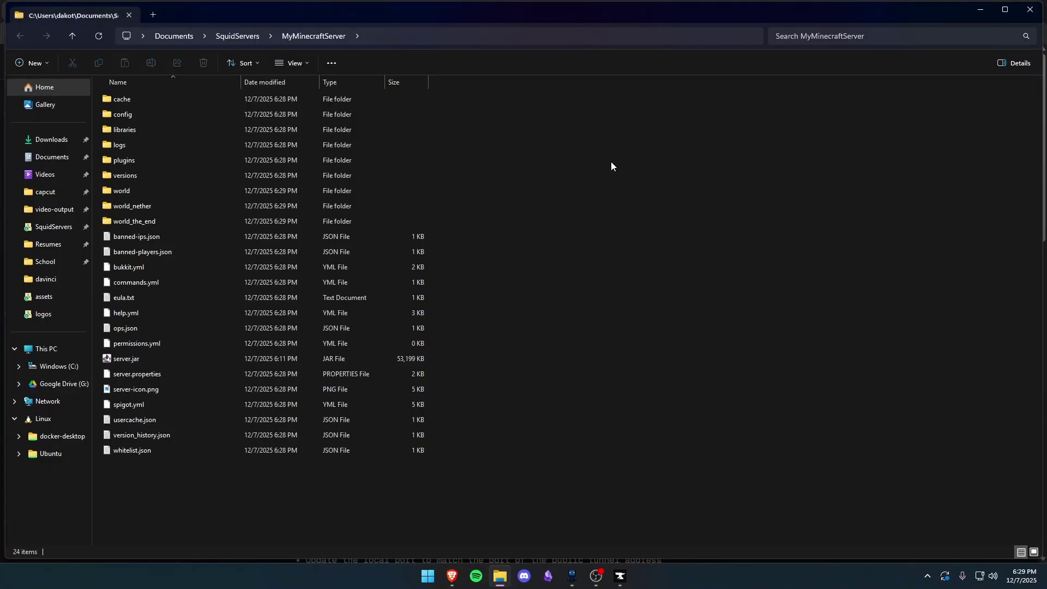
double_click(163, 157)
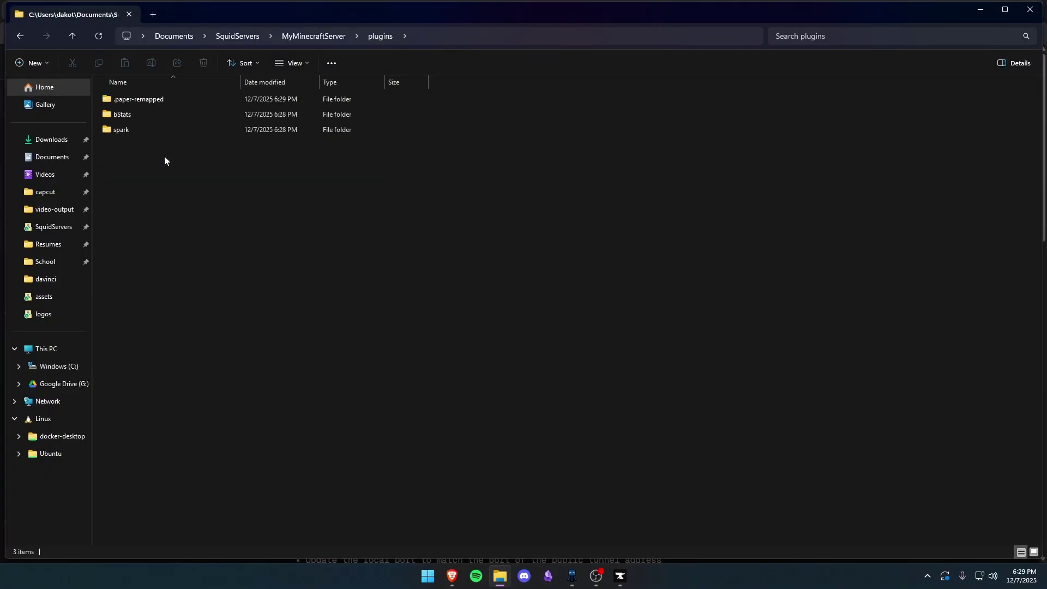
click(453, 575)
click(215, 14)
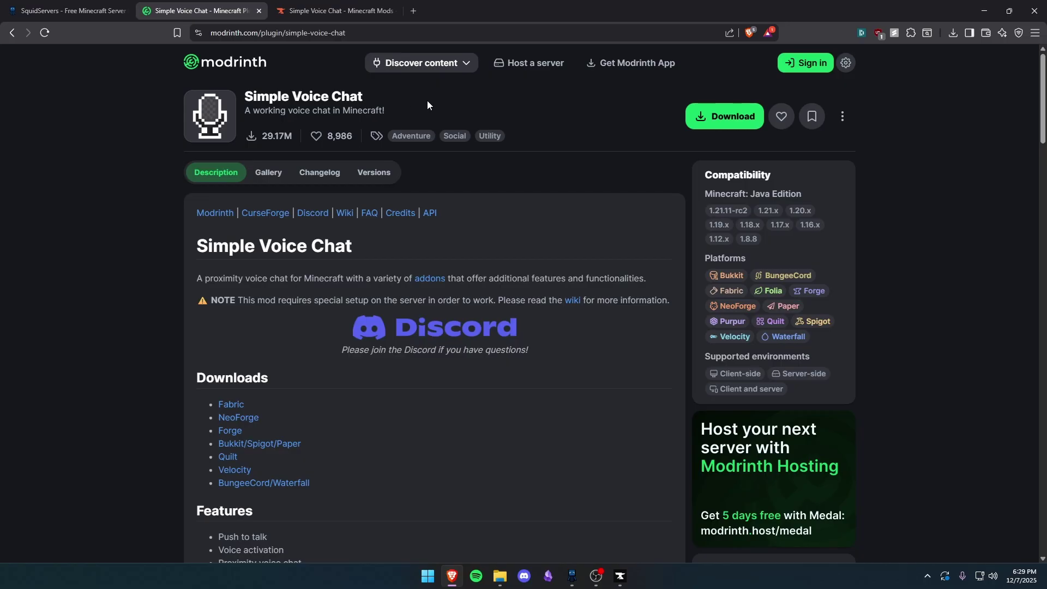
- Download the 1.21.10 Paper build voicechat-bukkit-2.6.6.jar into MyMinecraftServer\plugins
click(703, 123)
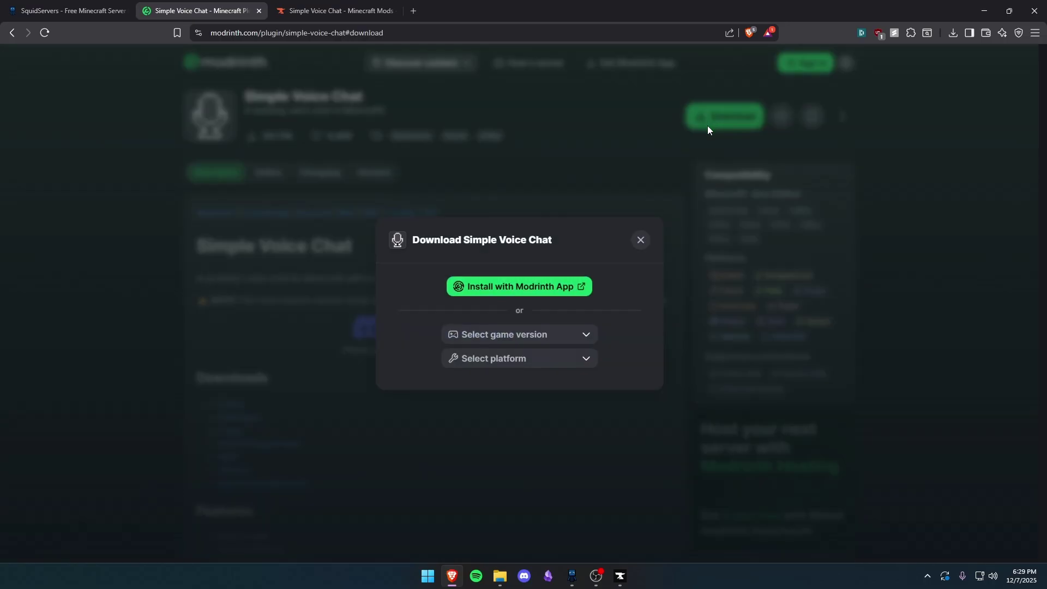
click(540, 334)
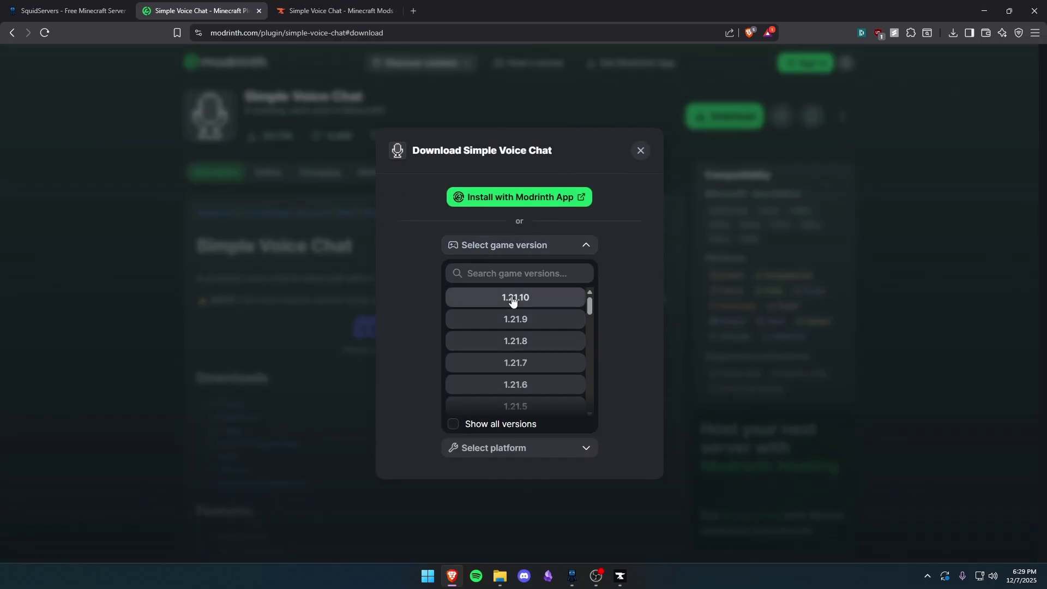
click(512, 299)
scroll(515, 354, down, 2)
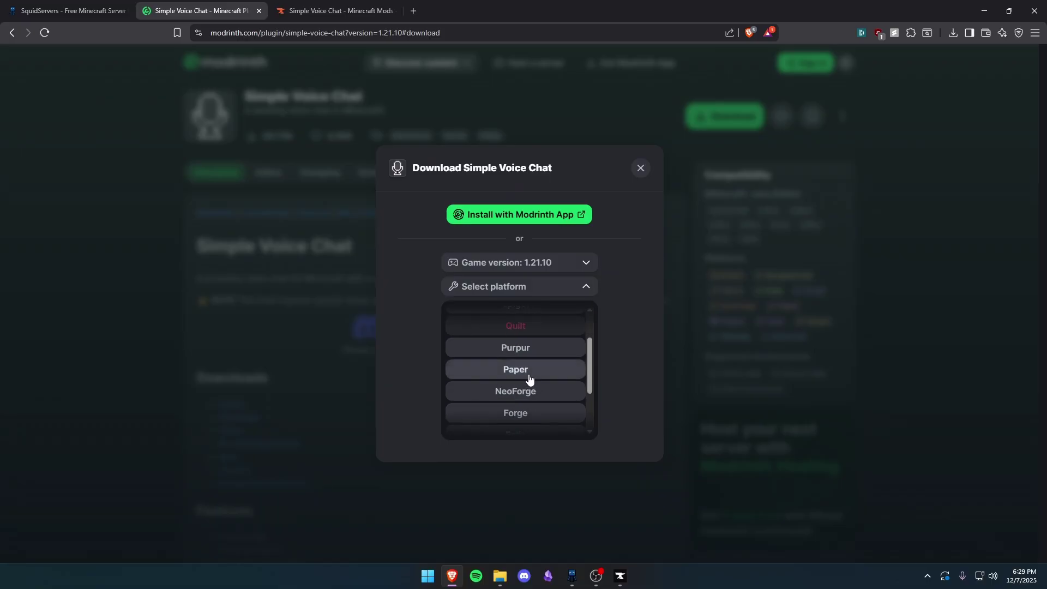
click(539, 373)
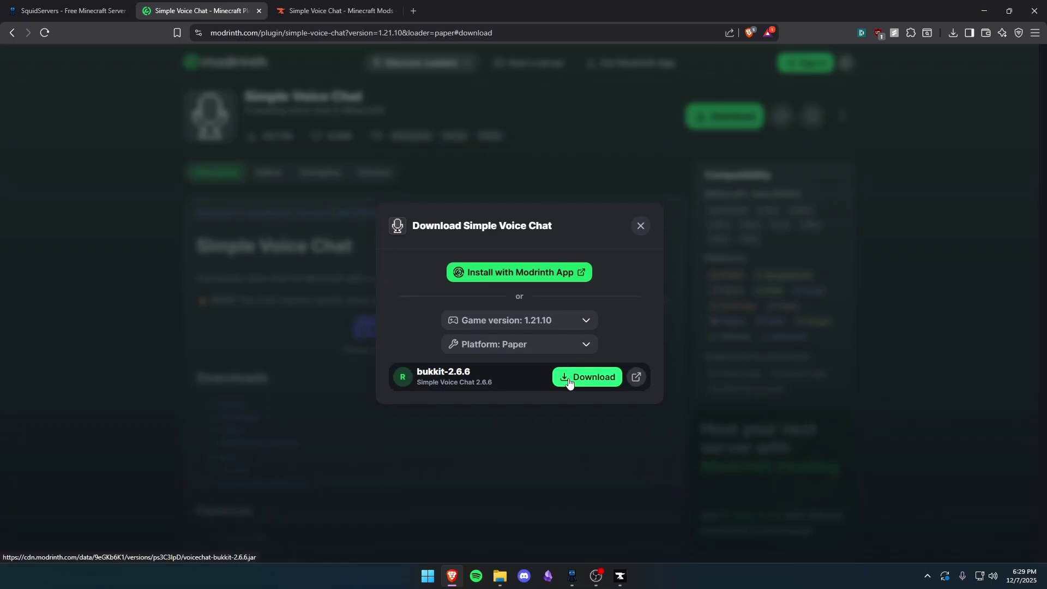
click(568, 378)
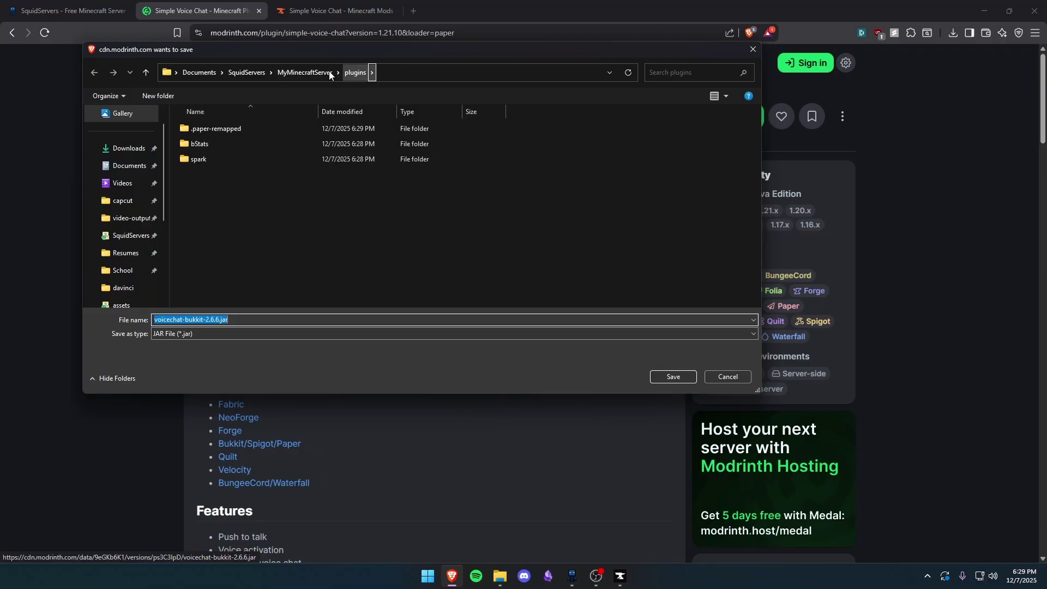
click(654, 376)
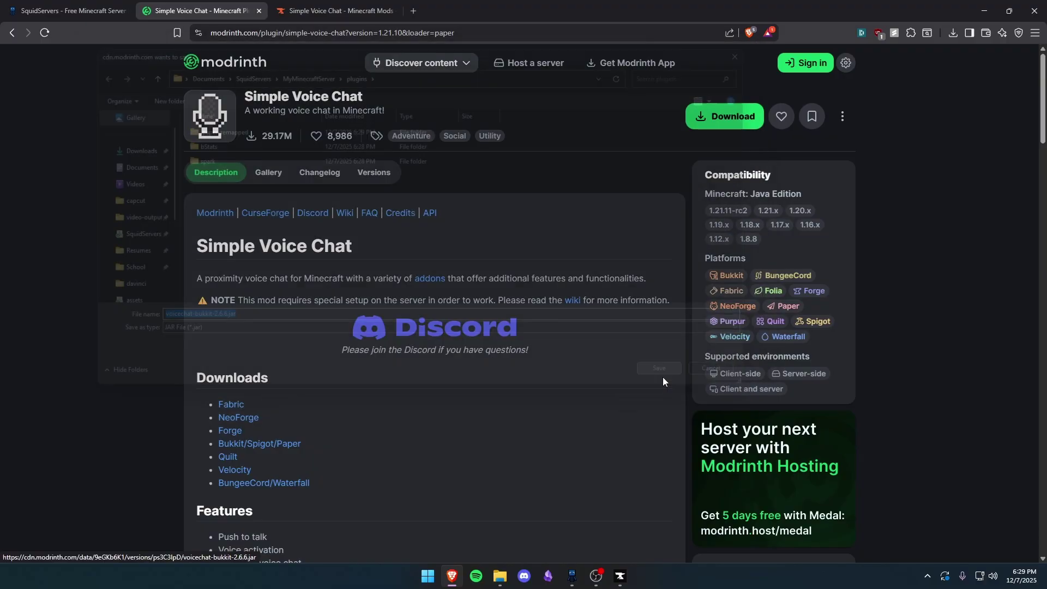
- Start MyMinecraftServer, confirm voice chat port 24454 in the console, and return to the server list
click(569, 579)
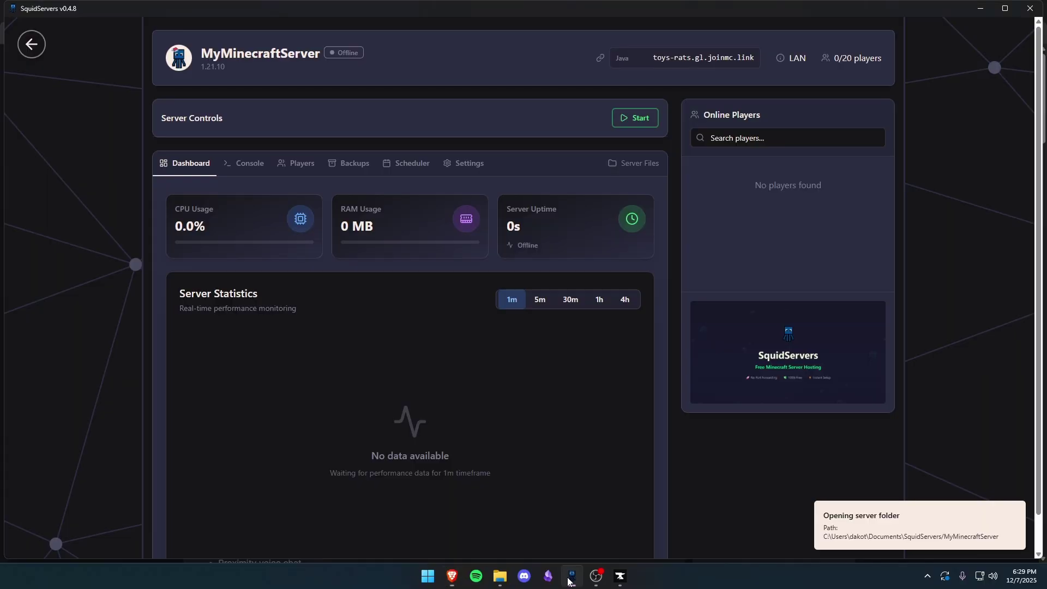
click(627, 119)
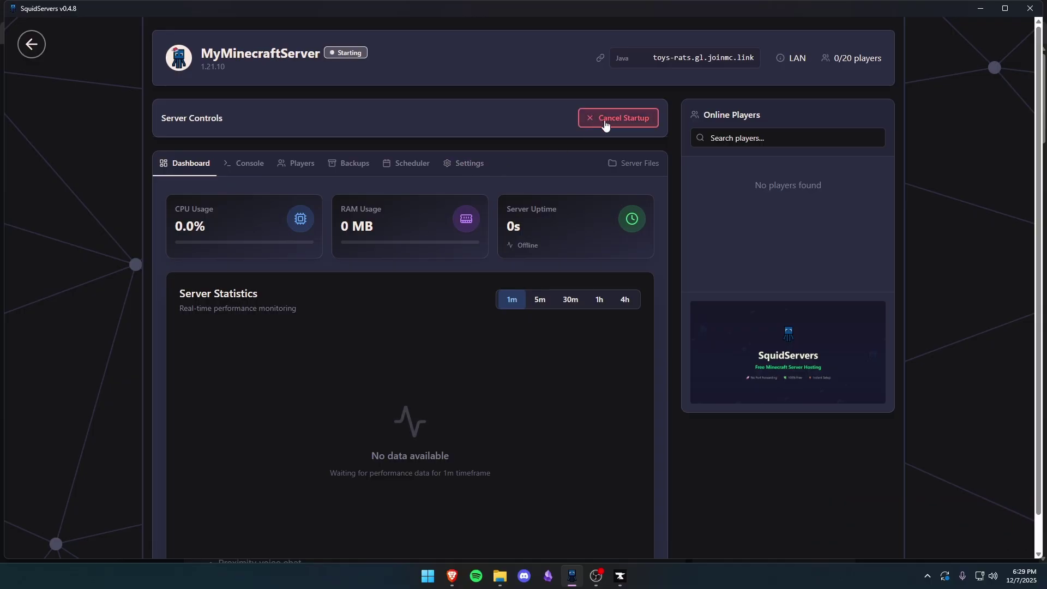
click(243, 164)
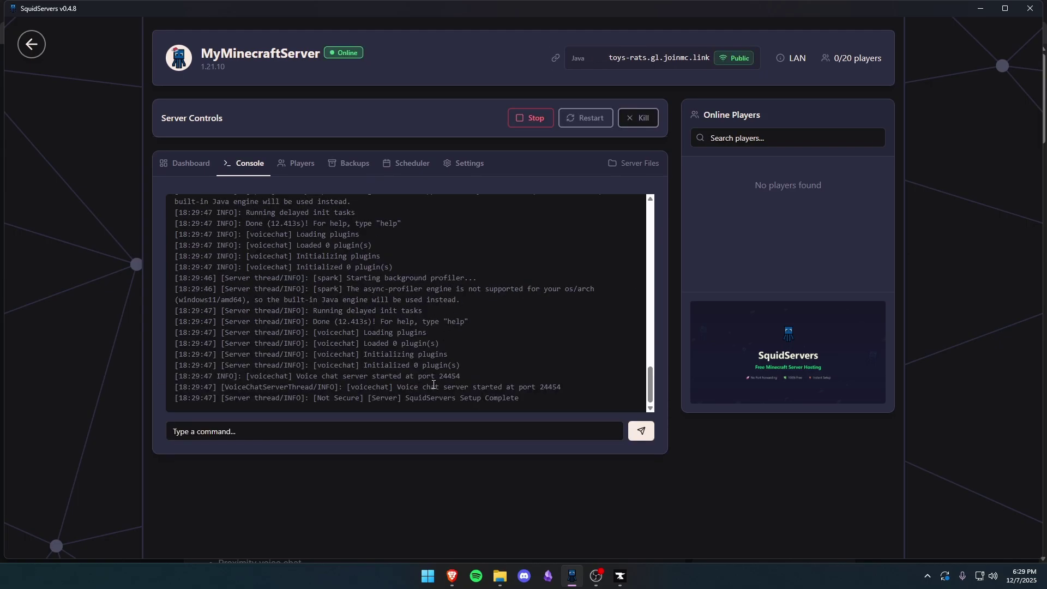
double_click(547, 388)
click(31, 44)
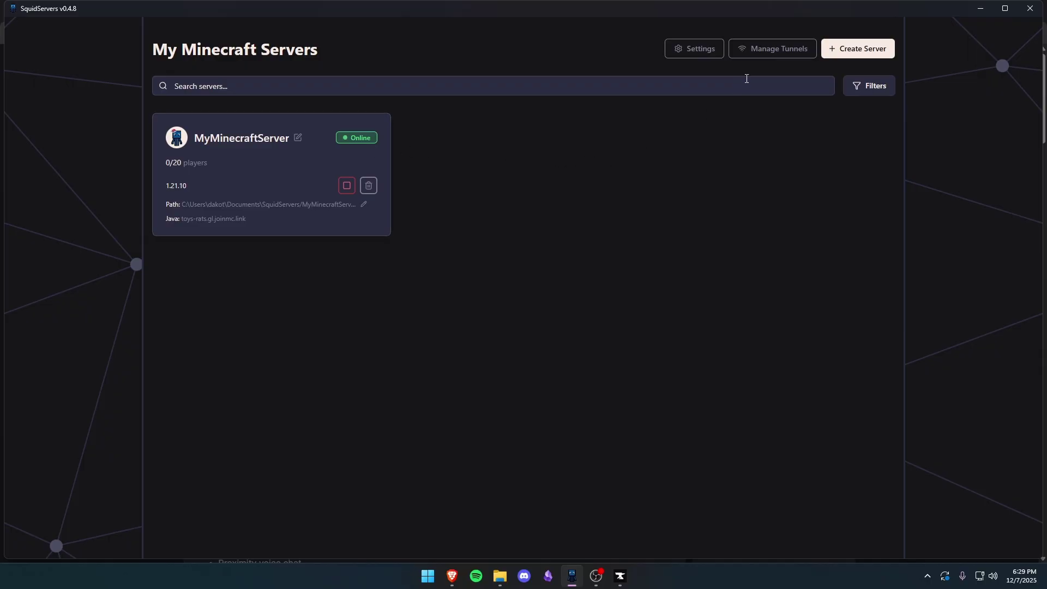
- Add a Bedrock Edition (UDP) playit.gg tunnel on local port 19132
click(757, 55)
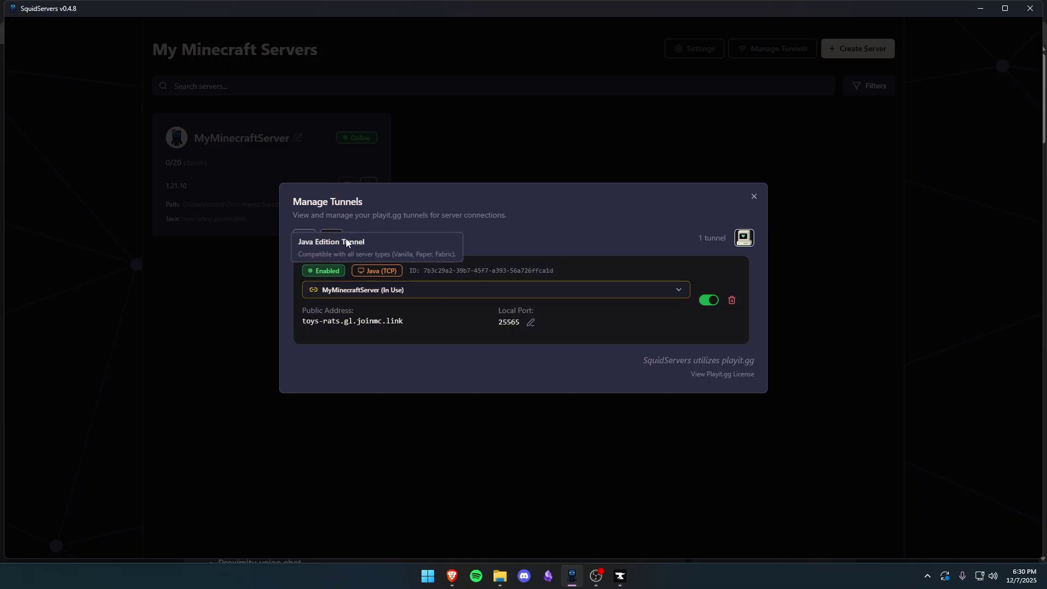
click(333, 238)
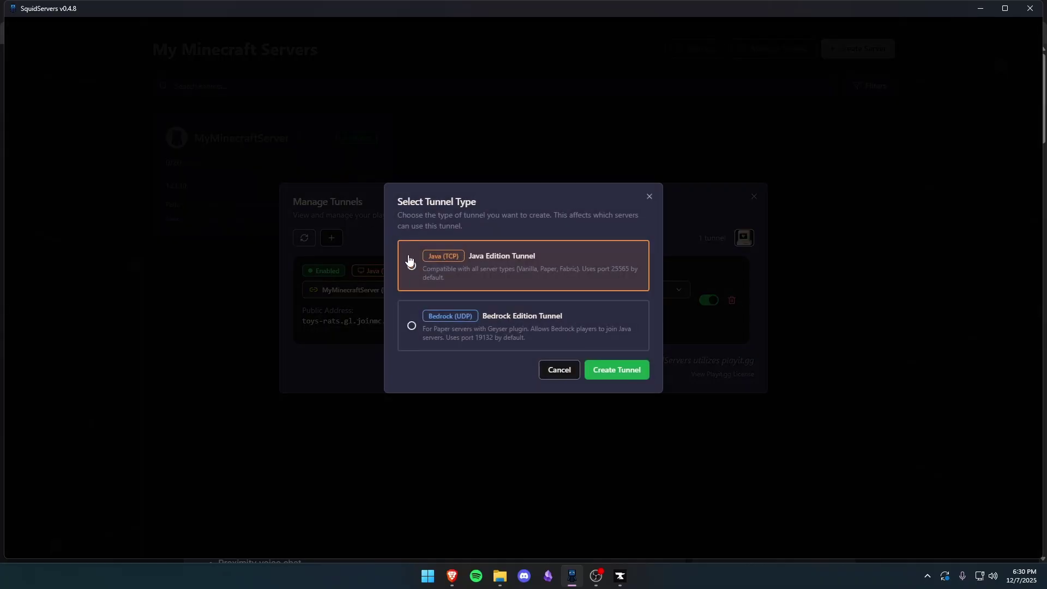
click(469, 325)
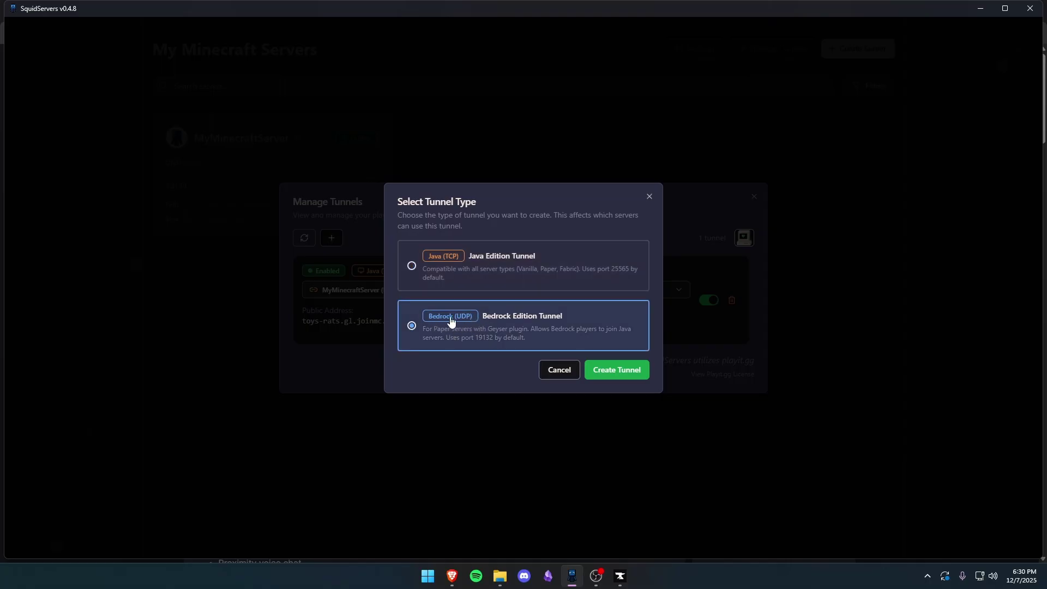
click(606, 370)
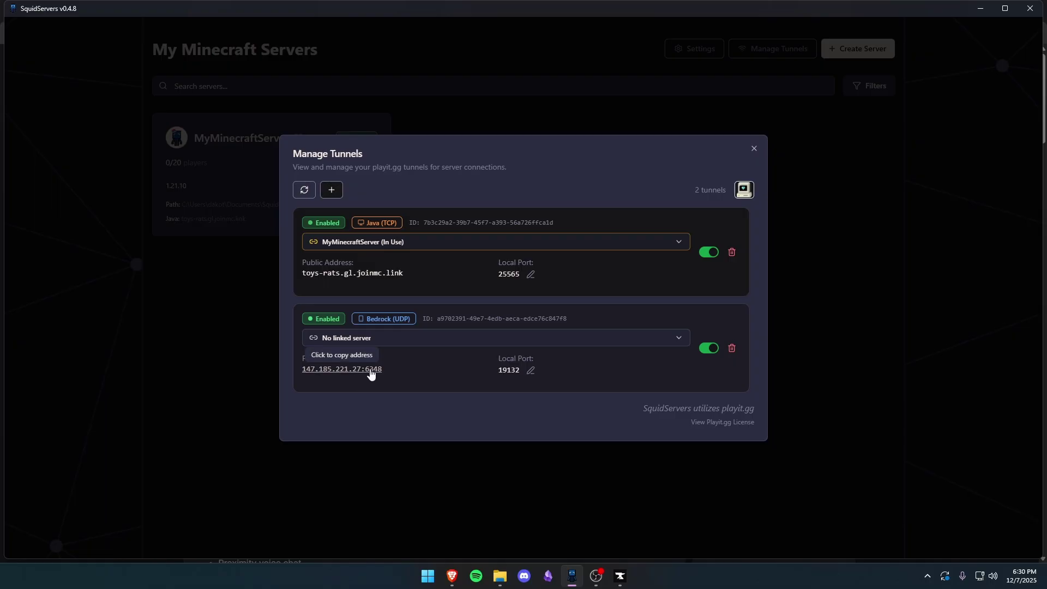
- Change the Bedrock tunnel's local port from 19132 to 6348
click(528, 374)
double_click(519, 371)
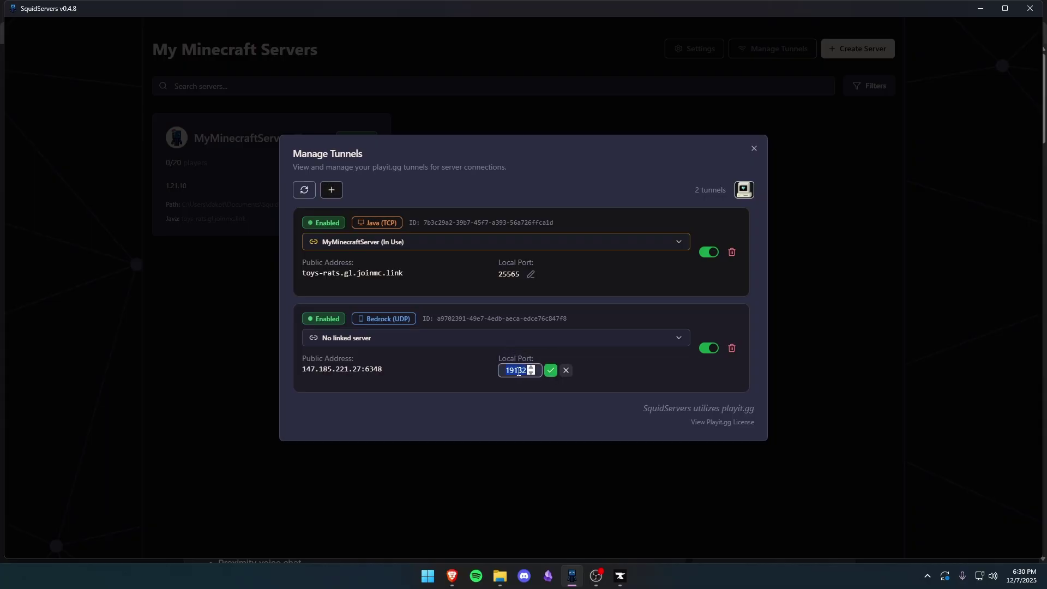
text(6348)
click(550, 370)
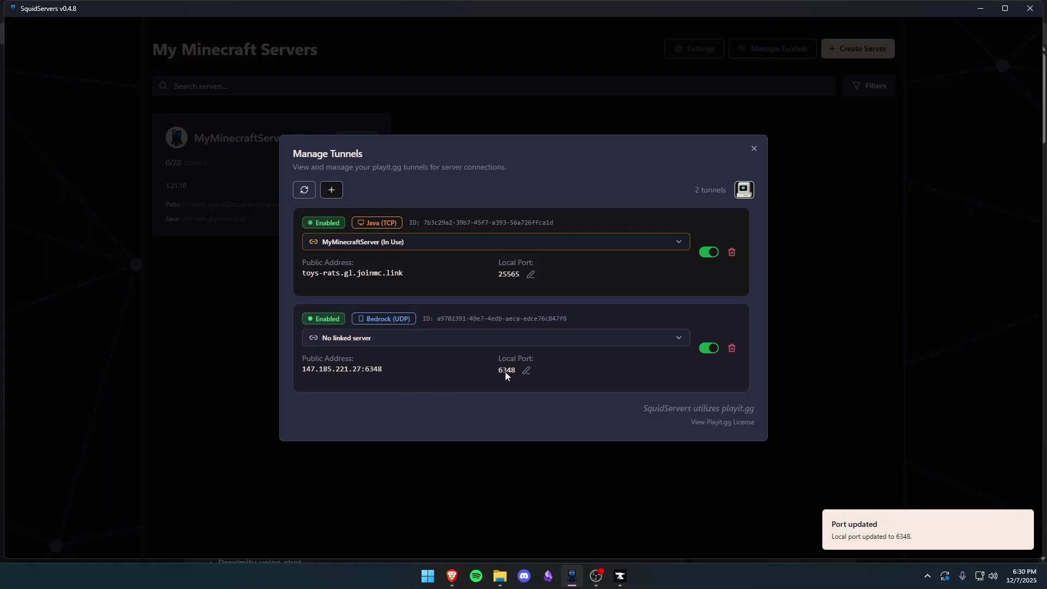
- Link the Bedrock tunnel to MyMinecraftServer and open that server's dashboard
click(422, 339)
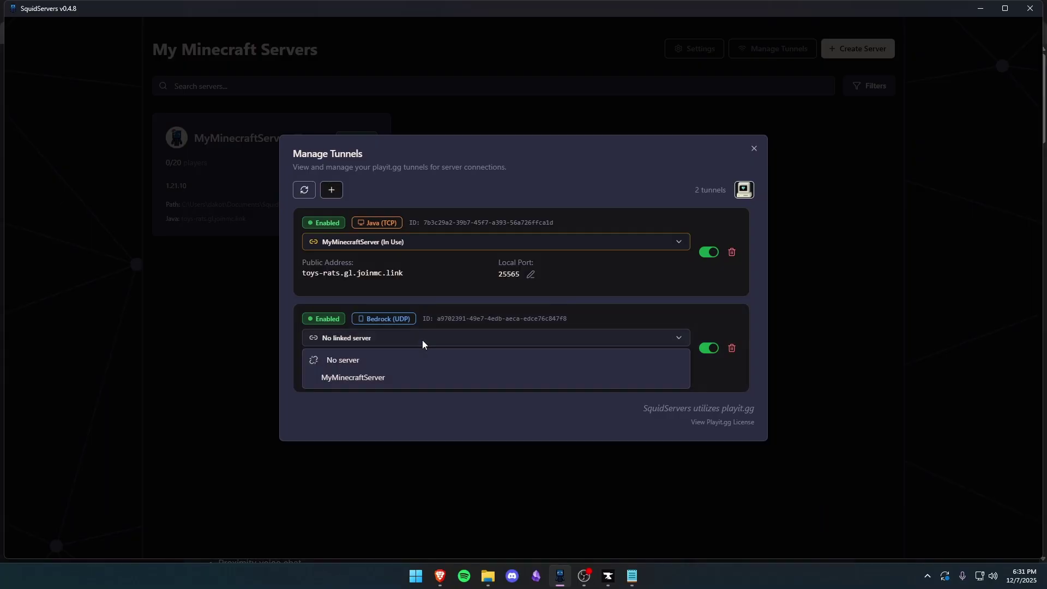
click(417, 378)
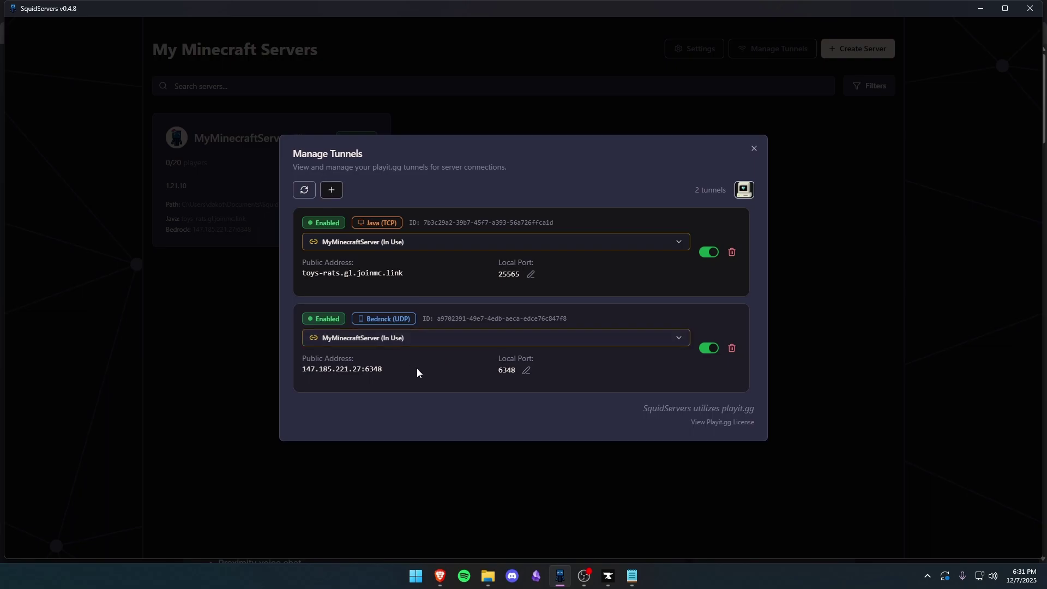
click(246, 291)
click(335, 226)
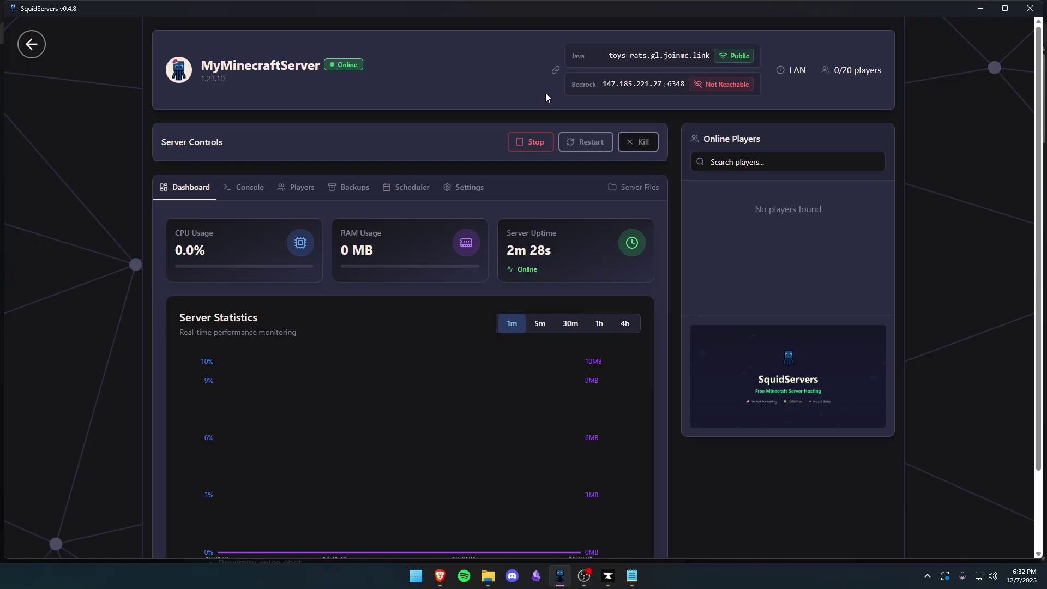
- Browse to plugins\voicechat and bring up the context menu for voicechat-server.properties
click(614, 190)
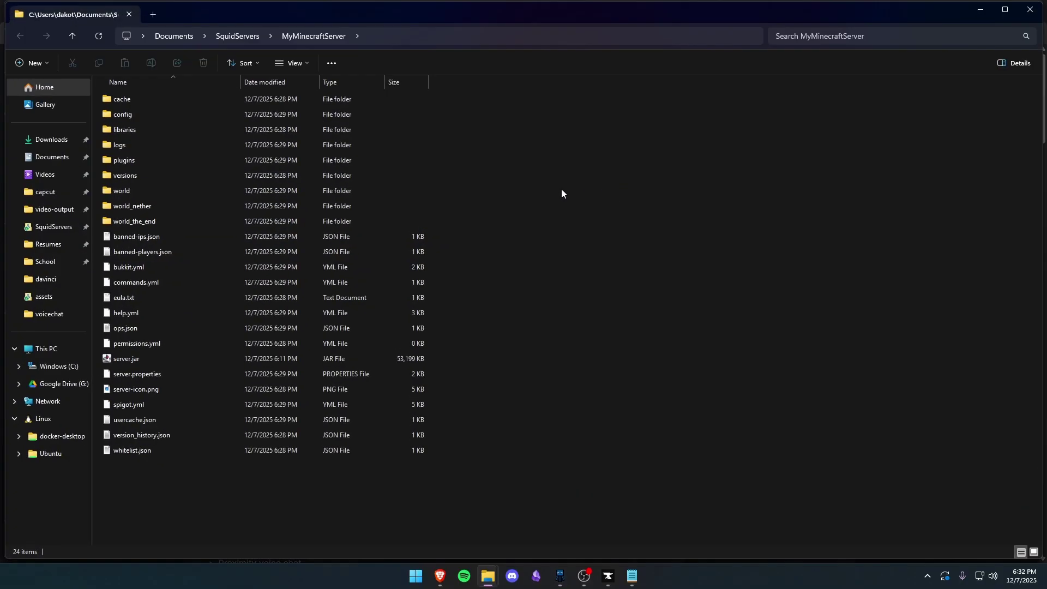
double_click(188, 159)
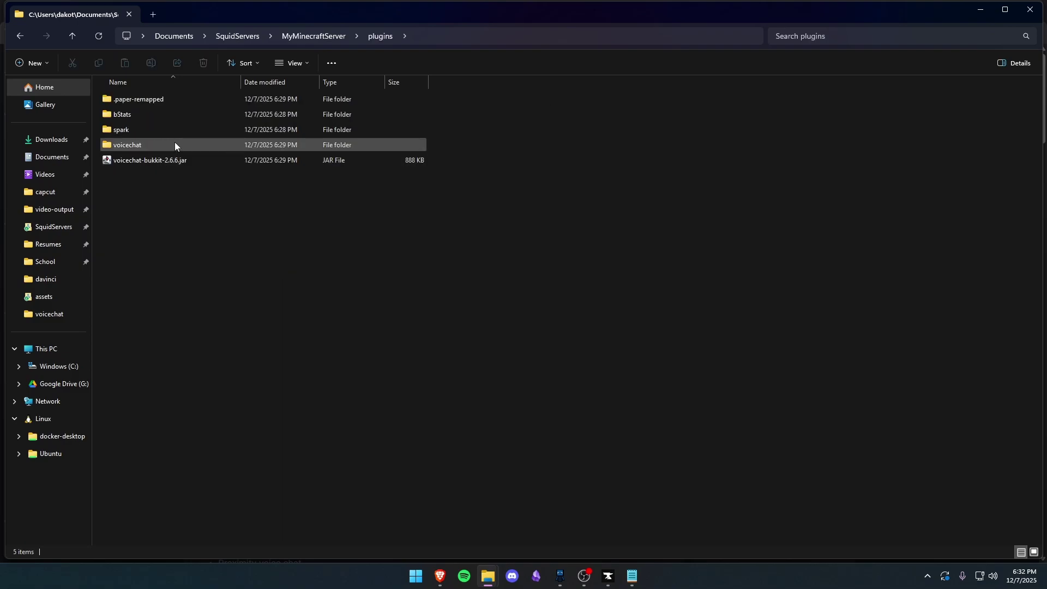
double_click(175, 145)
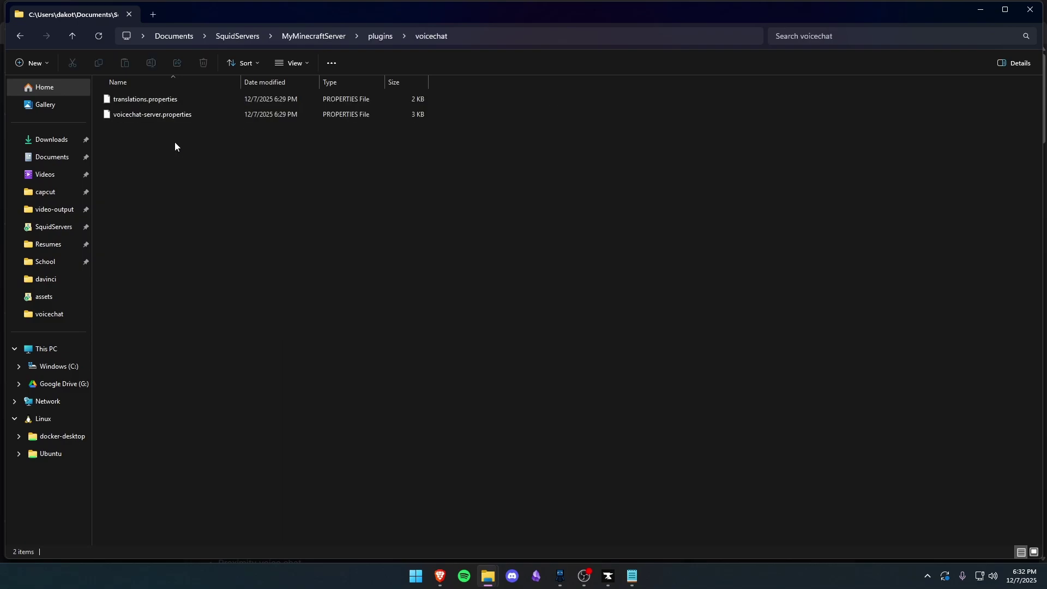
right_click(207, 118)
click(198, 117)
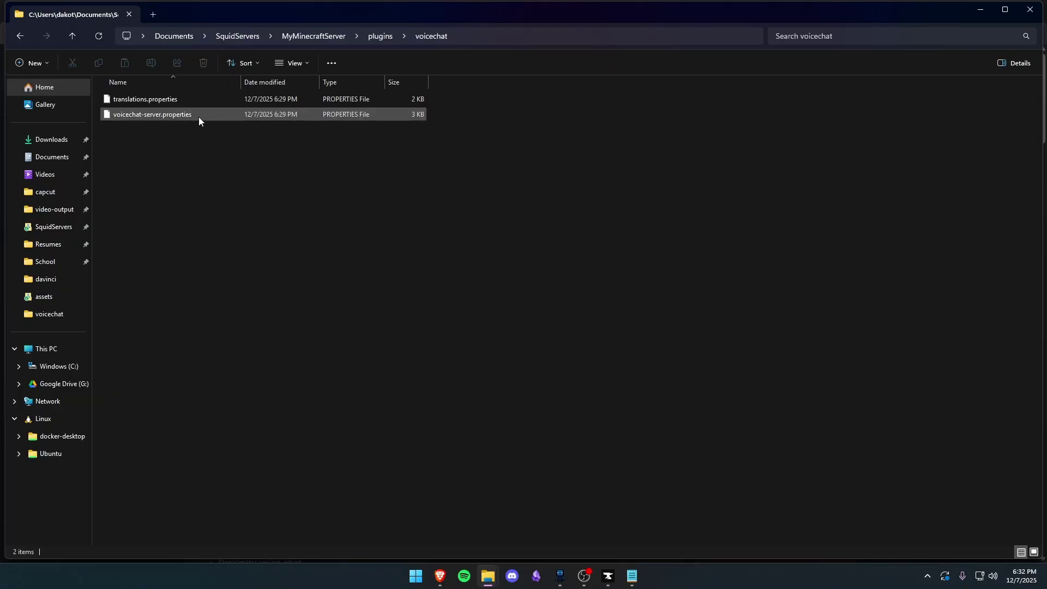
right_click(198, 116)
click(194, 114)
right_click(195, 113)
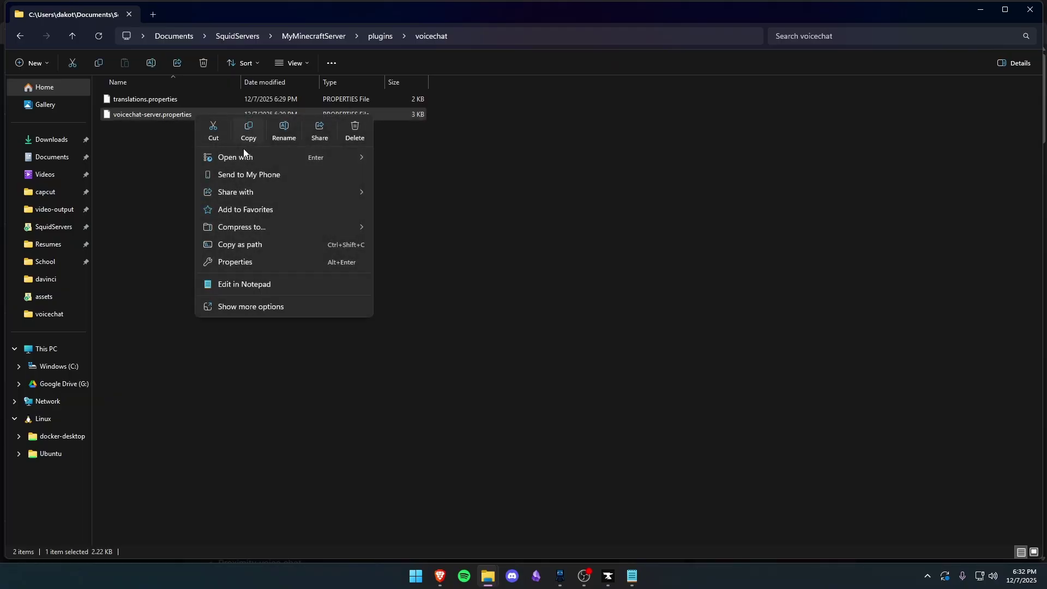
- Open voicechat-server.properties in Notepad and locate the port and voice_host settings
mouse_move(273, 158)
click(425, 175)
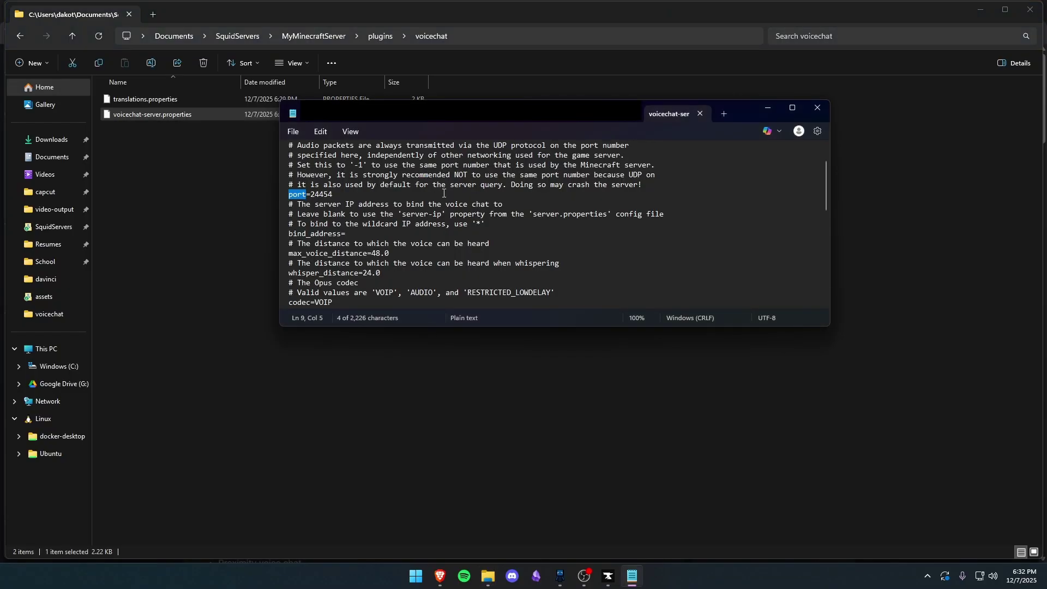
click(442, 194)
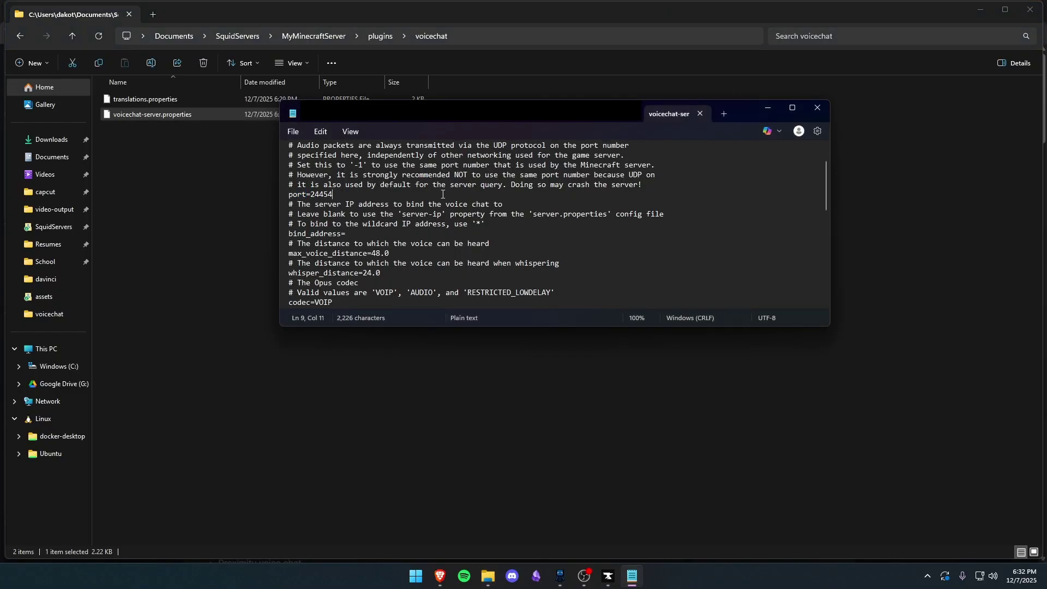
double_click(298, 195)
click(333, 185)
scroll(334, 209, down, 4)
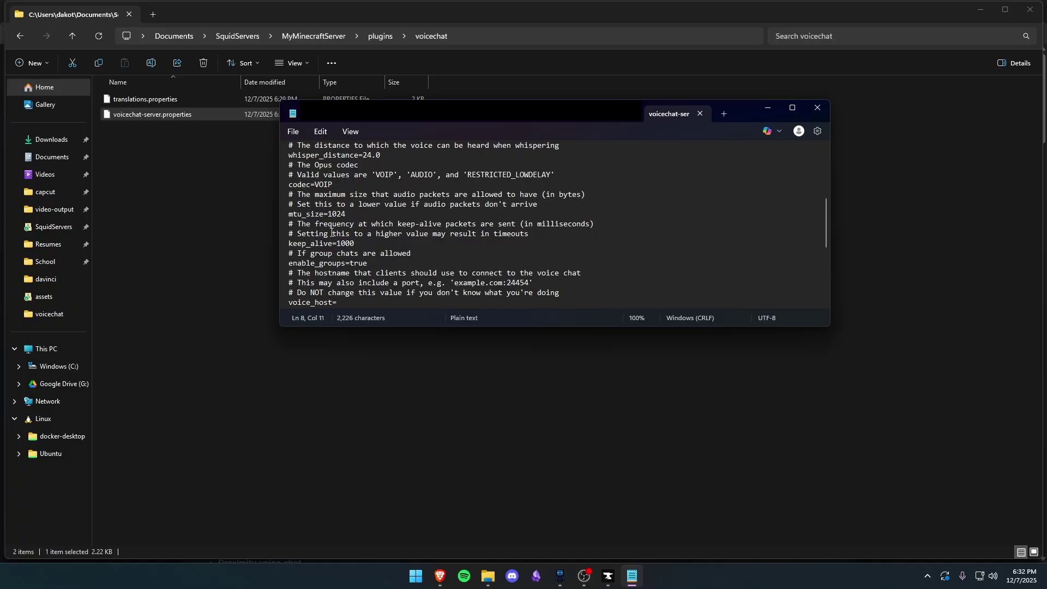
scroll(330, 235, down, 1)
double_click(320, 274)
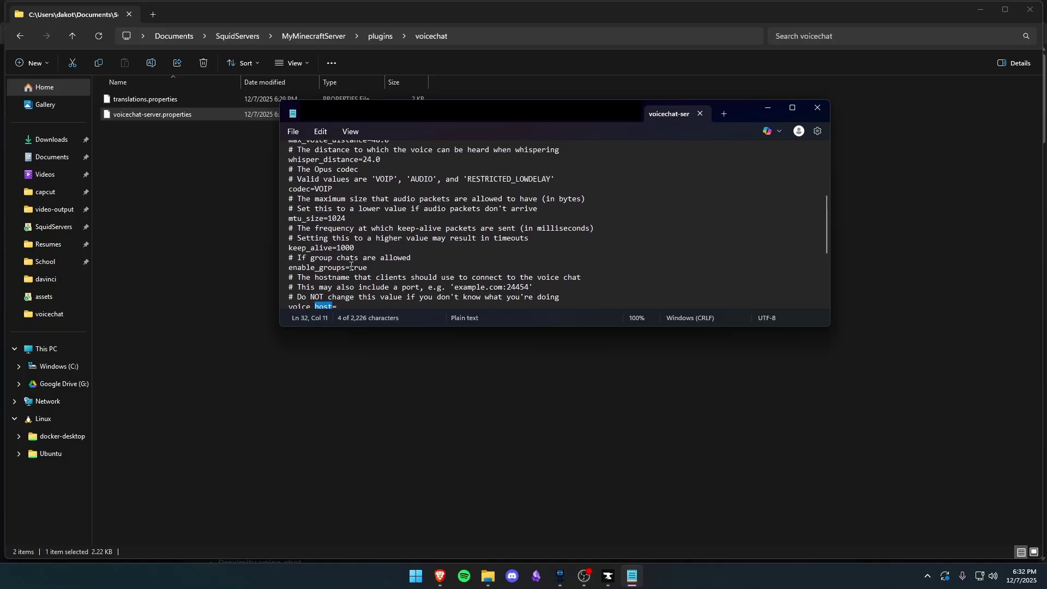
scroll(351, 265, up, 5)
double_click(323, 232)
- Copy the Bedrock tunnel IP 147.185.221.27 into voice_host and close Notepad
click(556, 575)
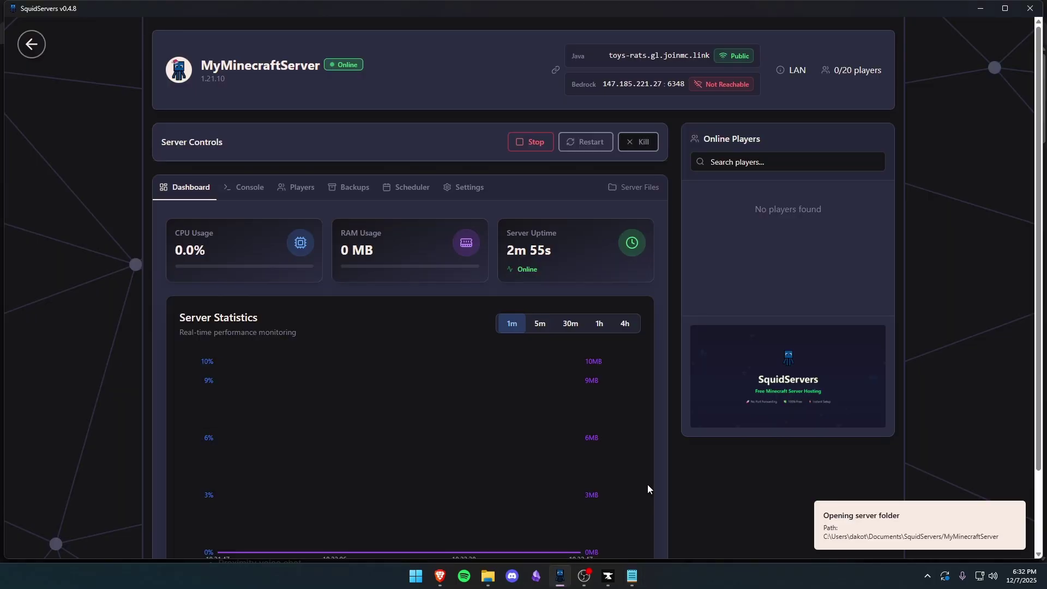
click(674, 84)
click(634, 574)
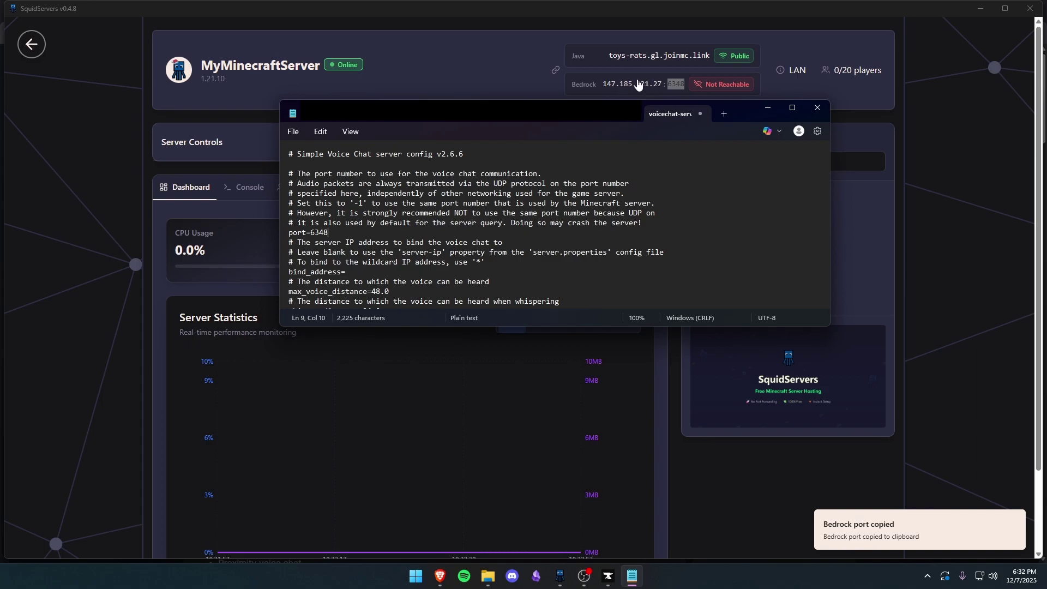
click(631, 87)
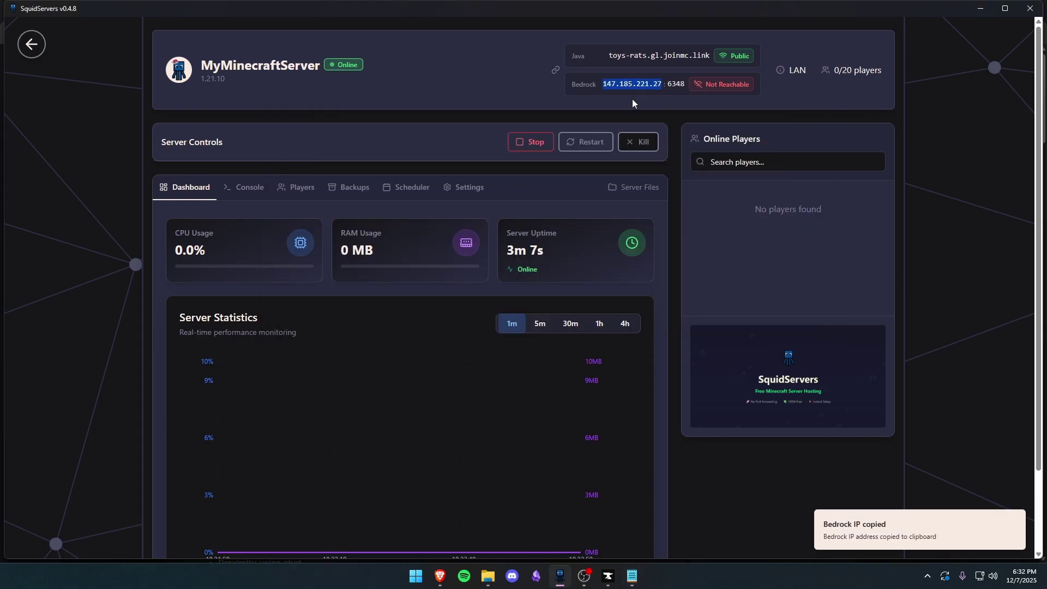
click(631, 576)
scroll(349, 271, down, 5)
scroll(349, 271, down, 3)
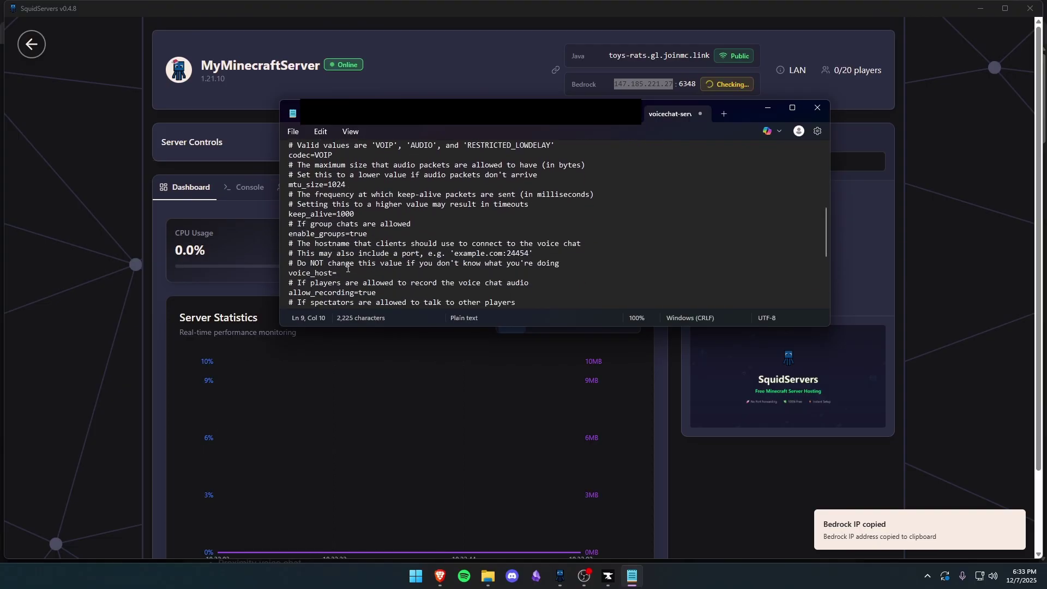
key(ctrl+v)
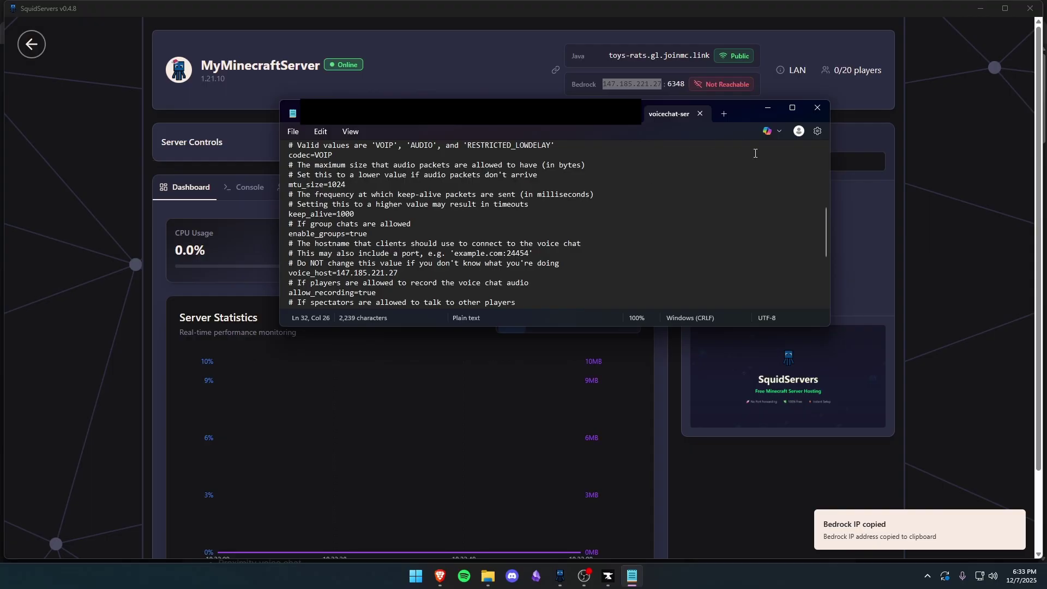
click(818, 108)
- Restart MyMinecraftServer and confirm in the console that voice chat uses port 6348 and host 147.185.221.27
scroll(544, 178, down, 1)
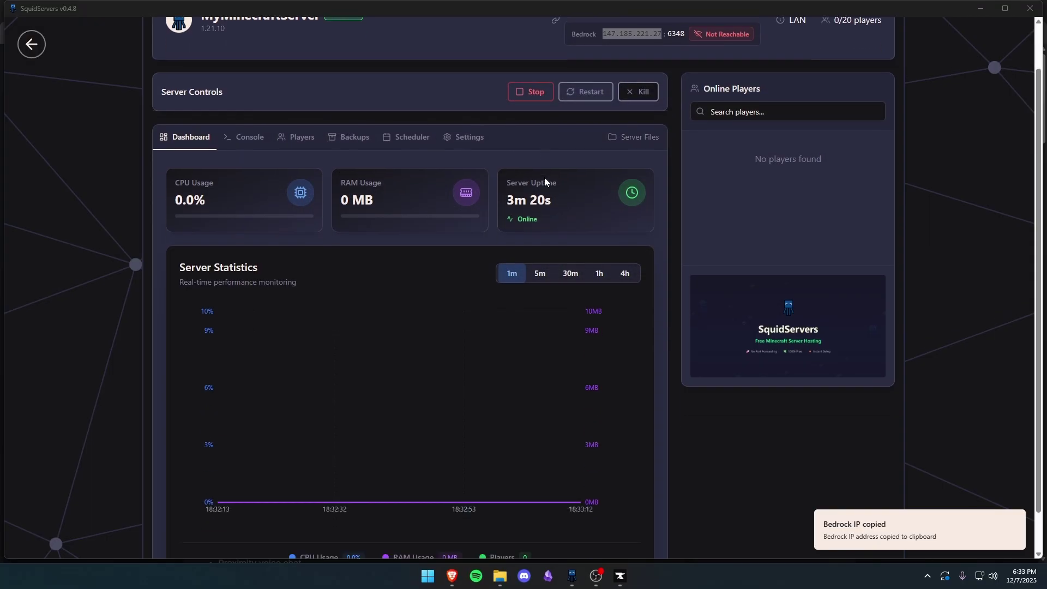
click(584, 89)
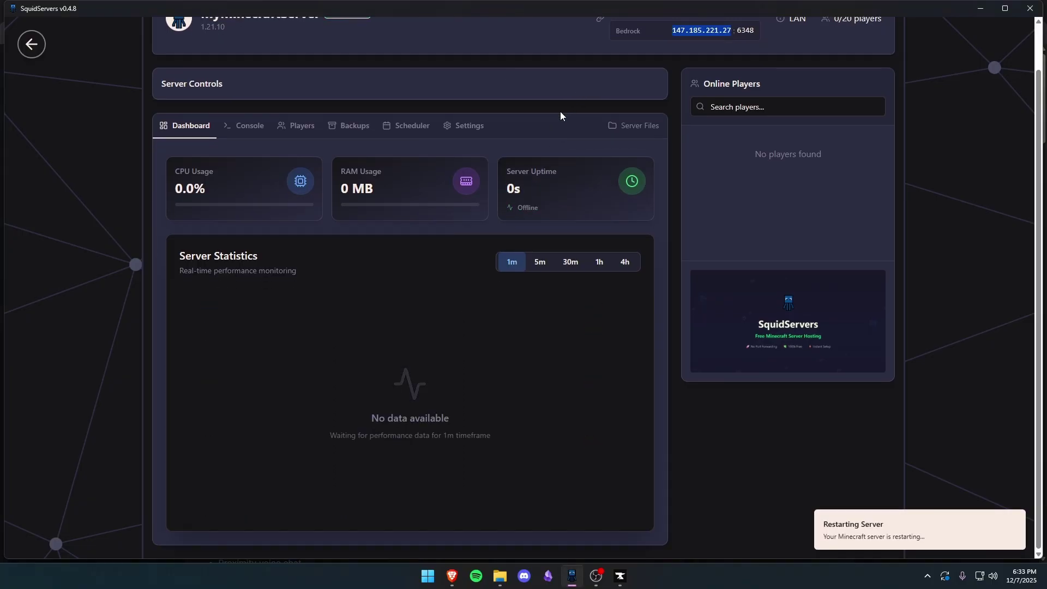
click(240, 135)
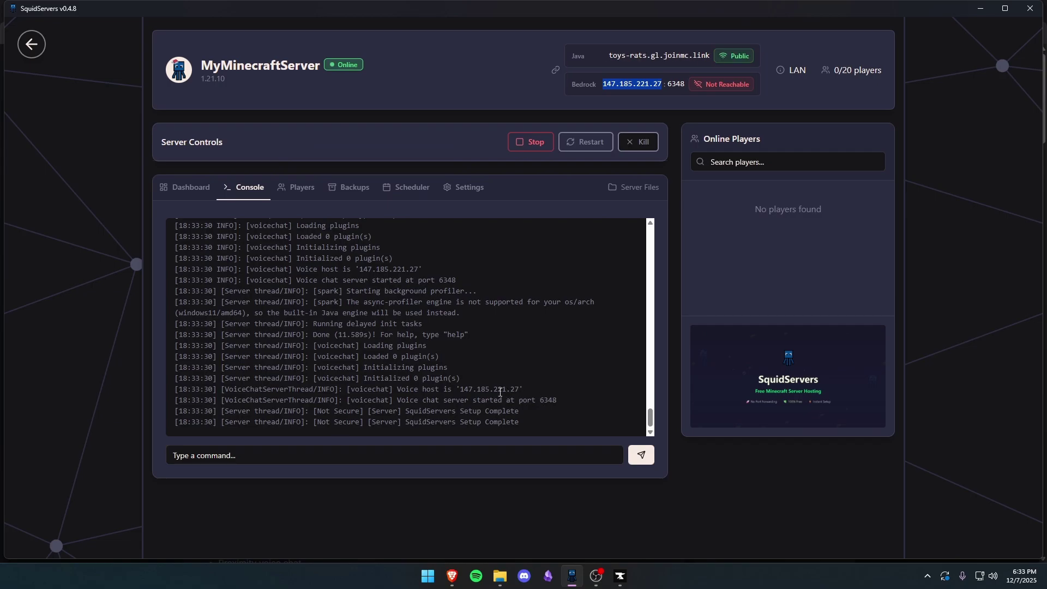
drag(471, 390, 494, 389)
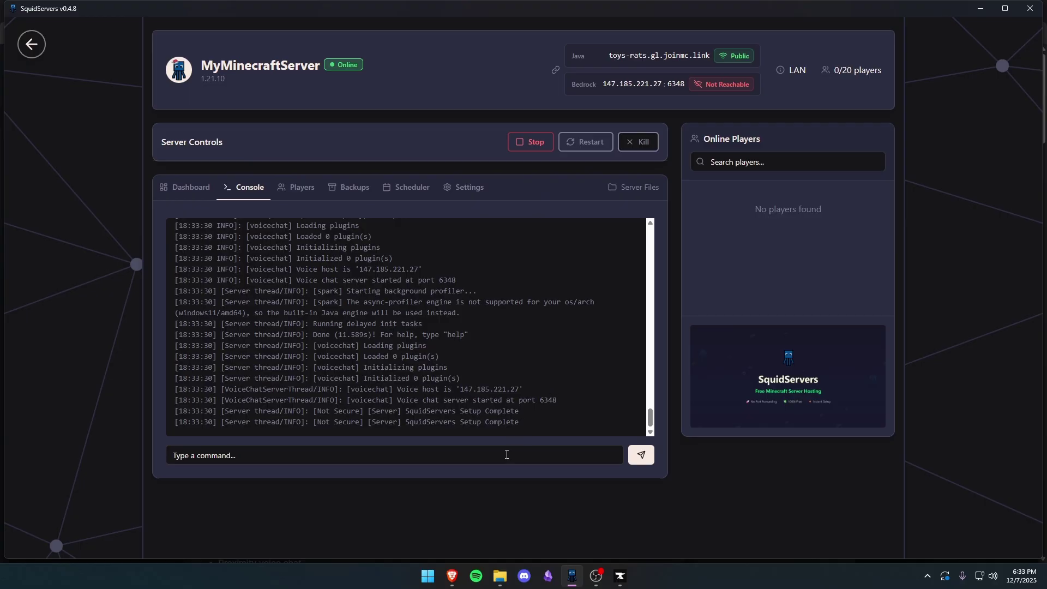
- Filter Simple Voice Chat's CurseForge downloads to 1.21.10 and Fabric, showing the 1.21.10-2.6.6 file
click(452, 575)
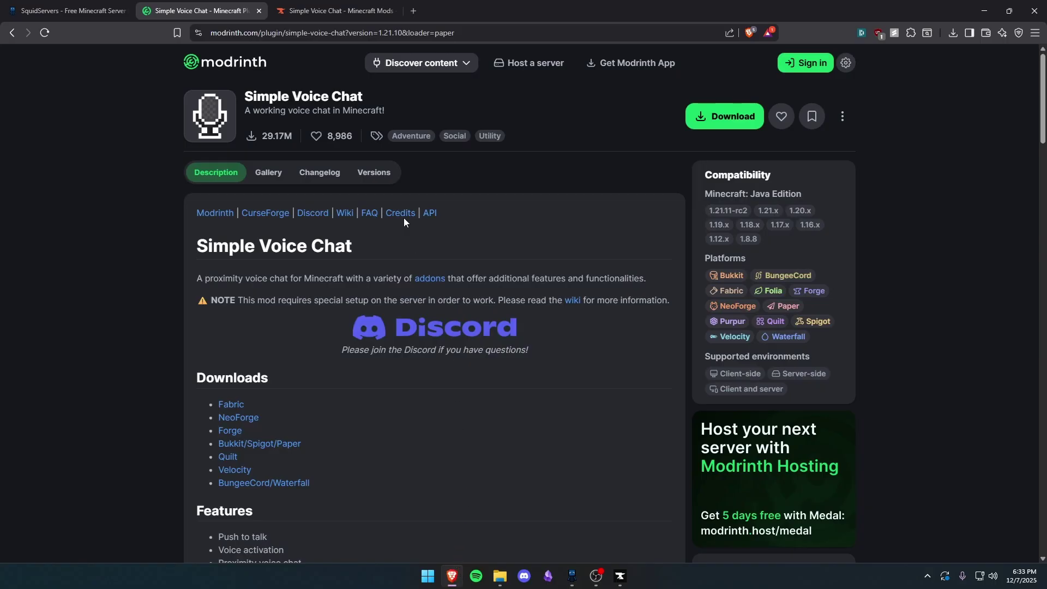
click(336, 11)
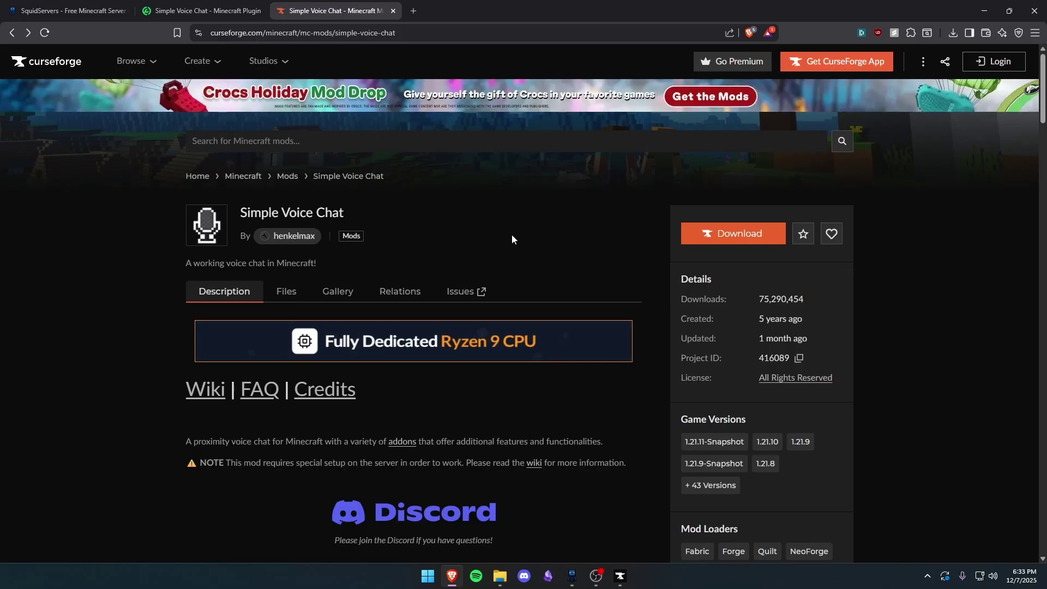
click(701, 240)
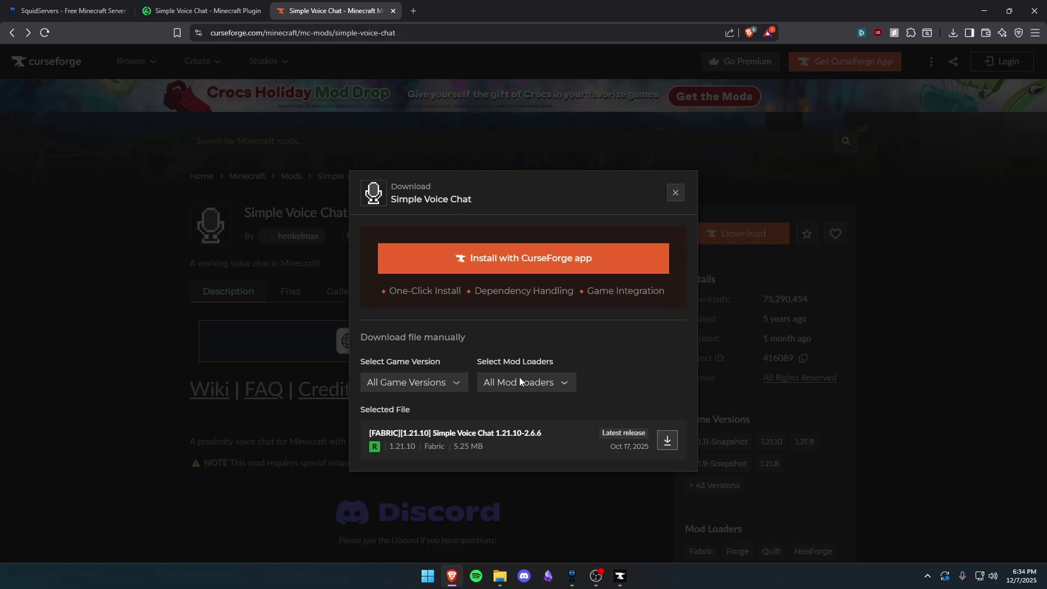
click(461, 382)
click(434, 418)
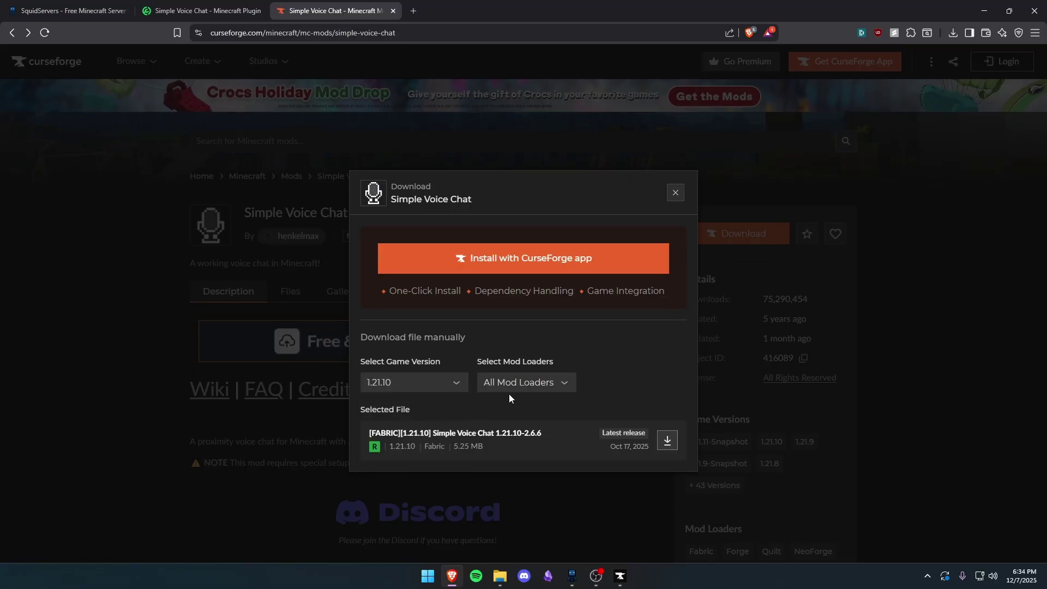
click(535, 383)
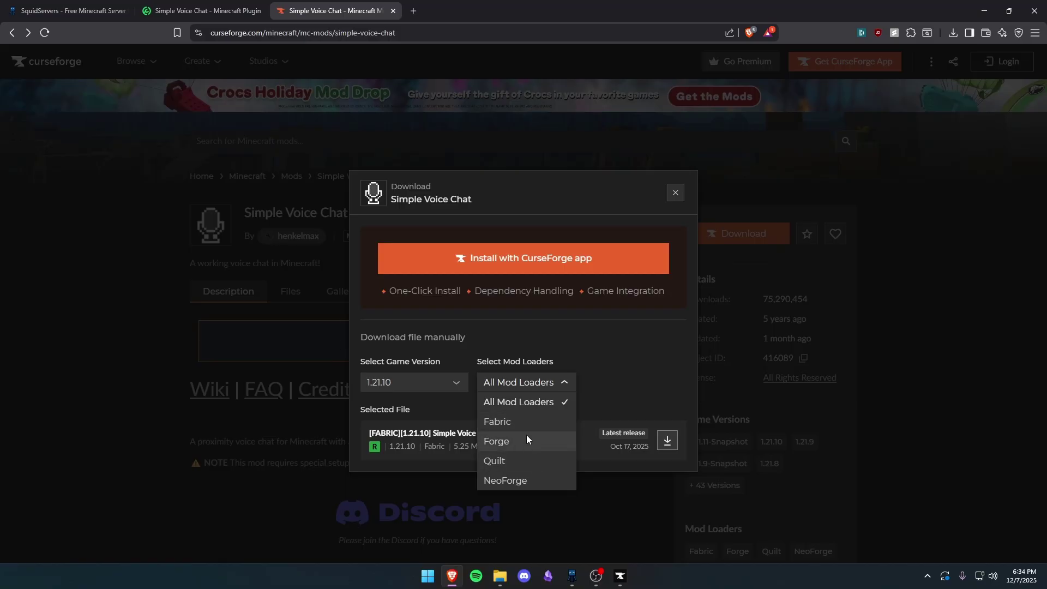
click(524, 430)
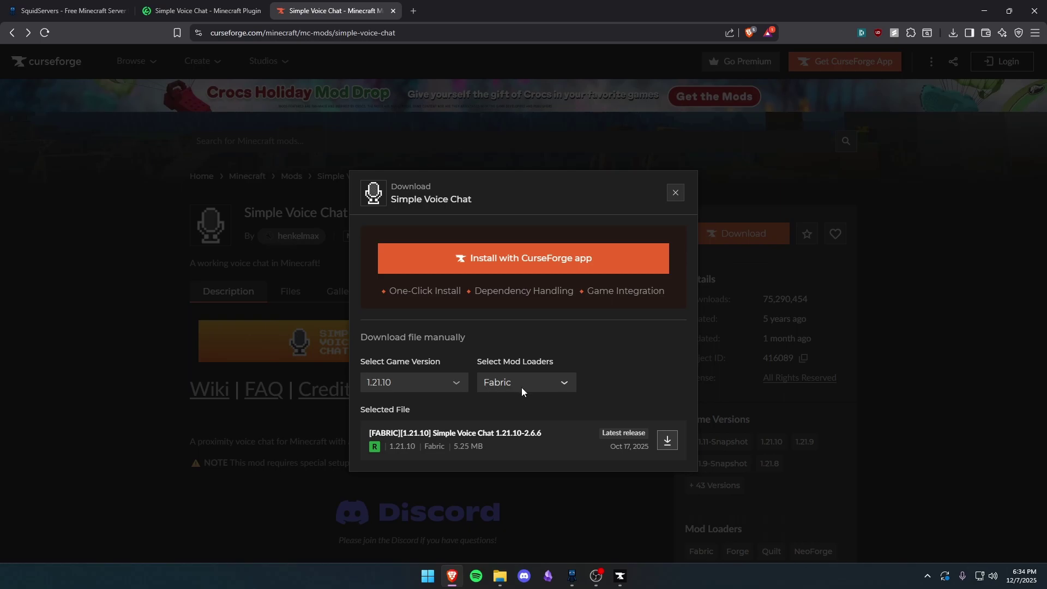
- Install Simple Voice Chat through the CurseForge app into a new profile named svc
click(553, 260)
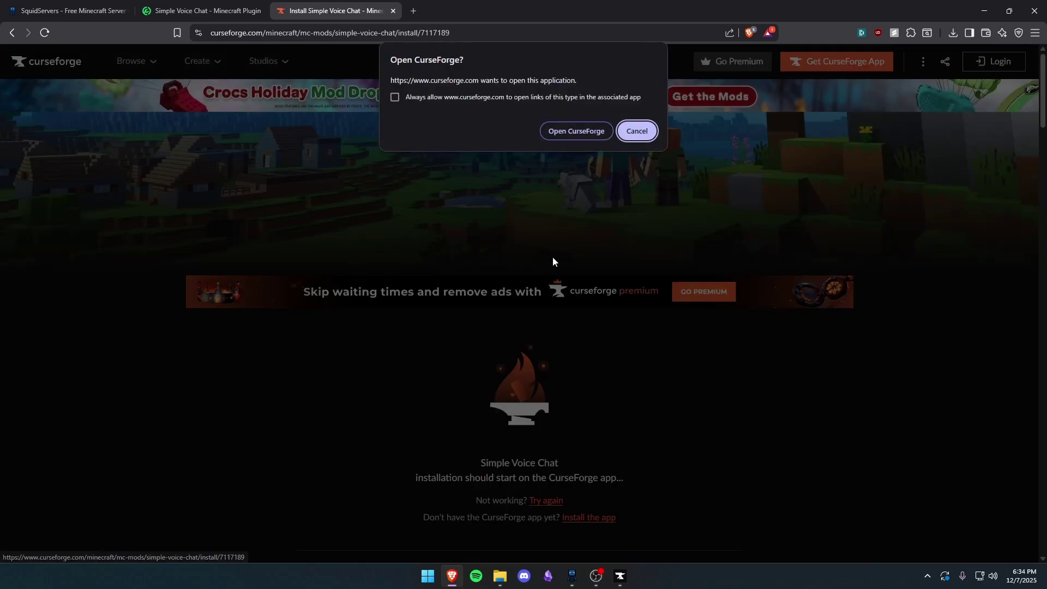
click(581, 132)
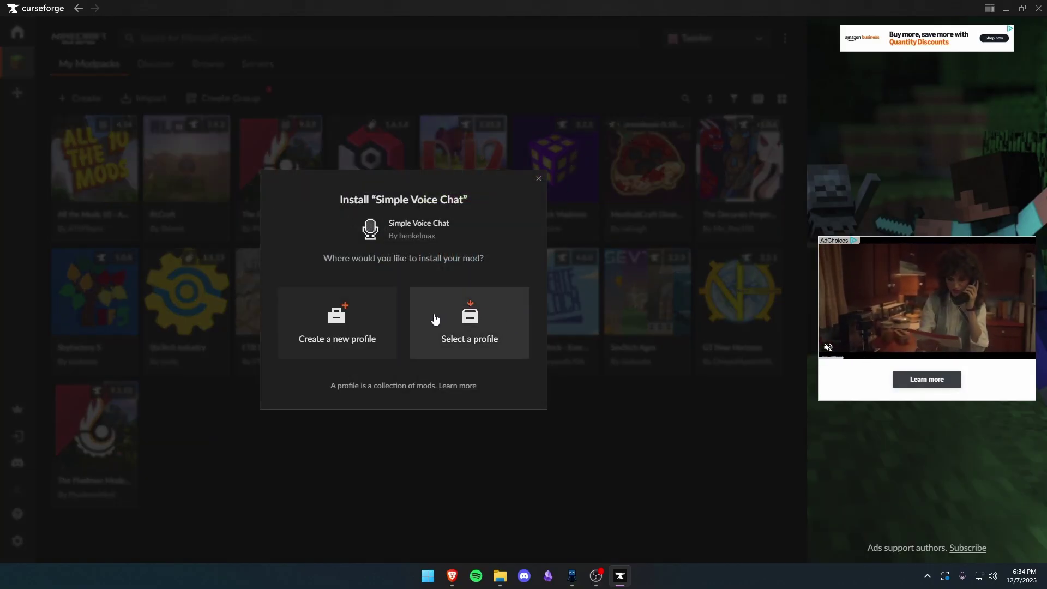
click(377, 324)
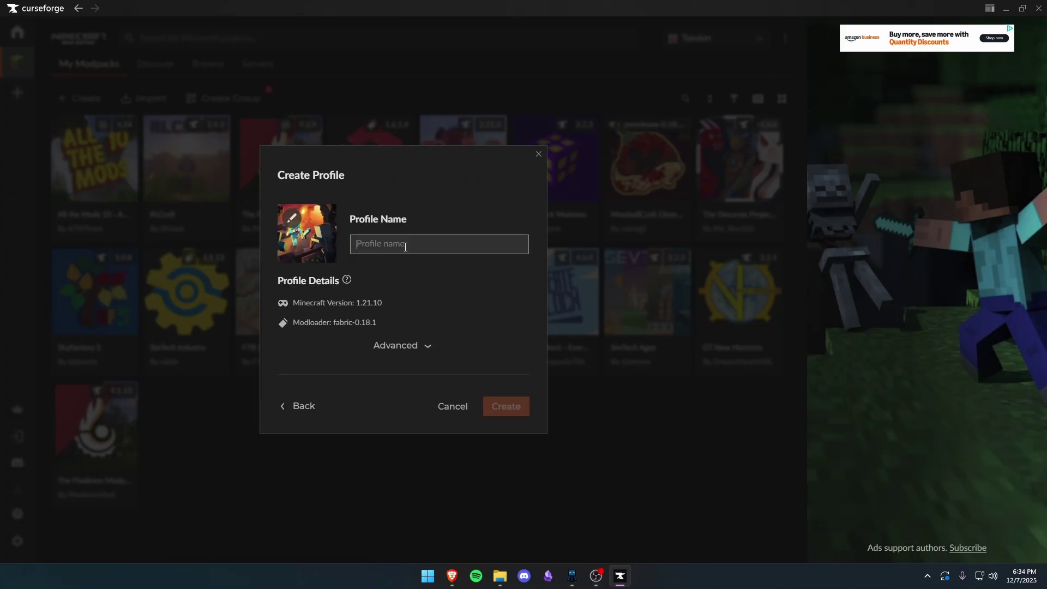
text(svc)
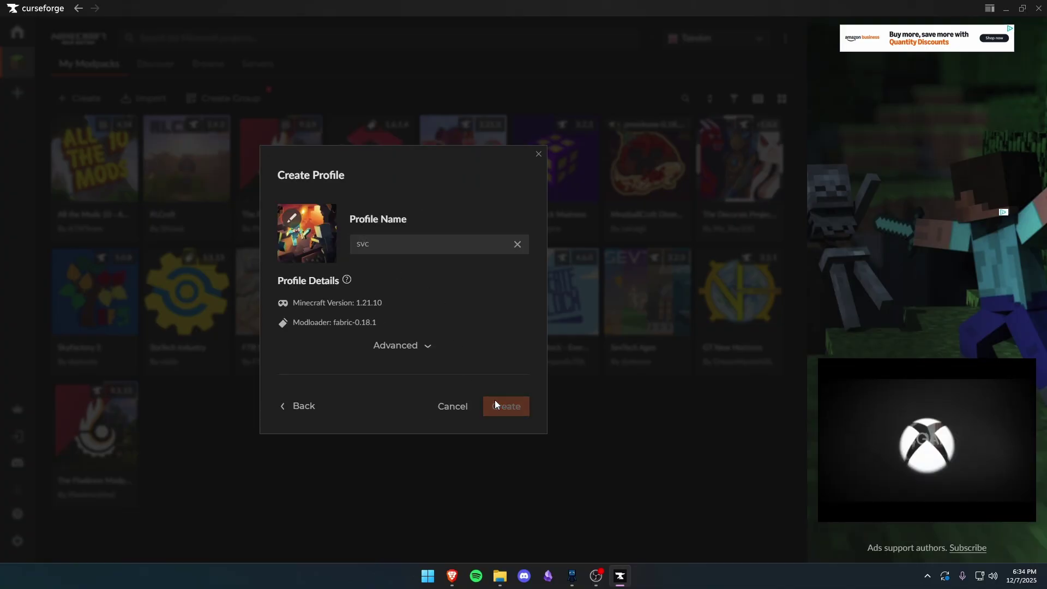
click(495, 403)
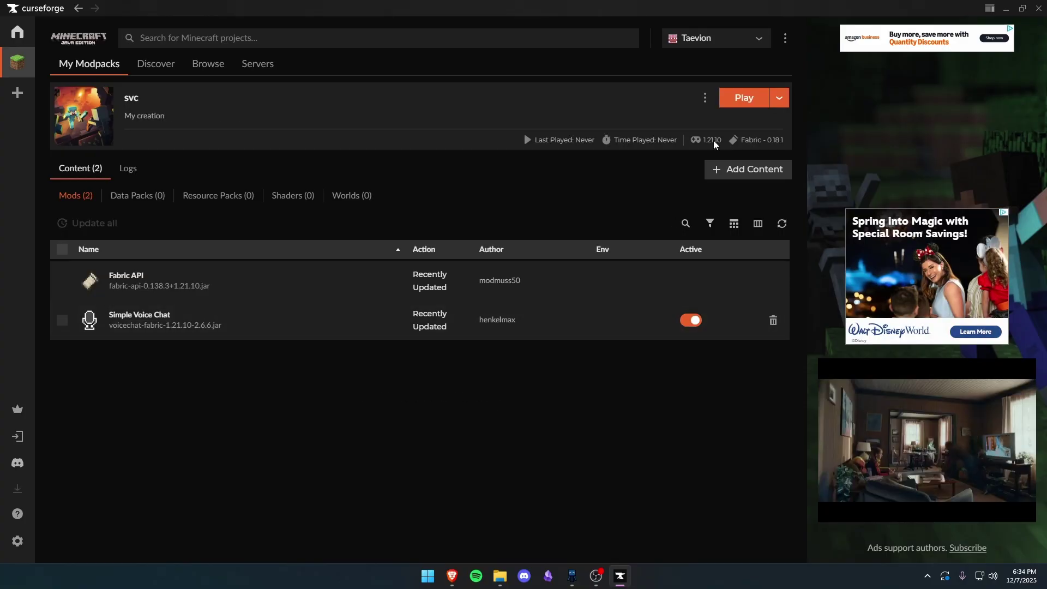
- Launch Minecraft from the svc profile to the multiplayer screen, then return to SquidServers
click(744, 105)
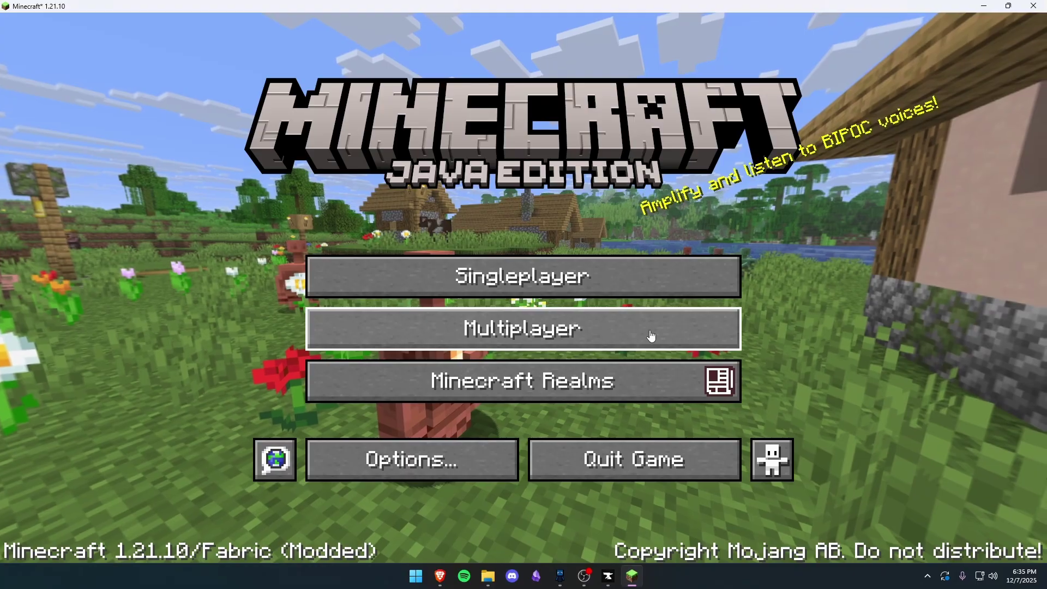
click(651, 335)
click(423, 416)
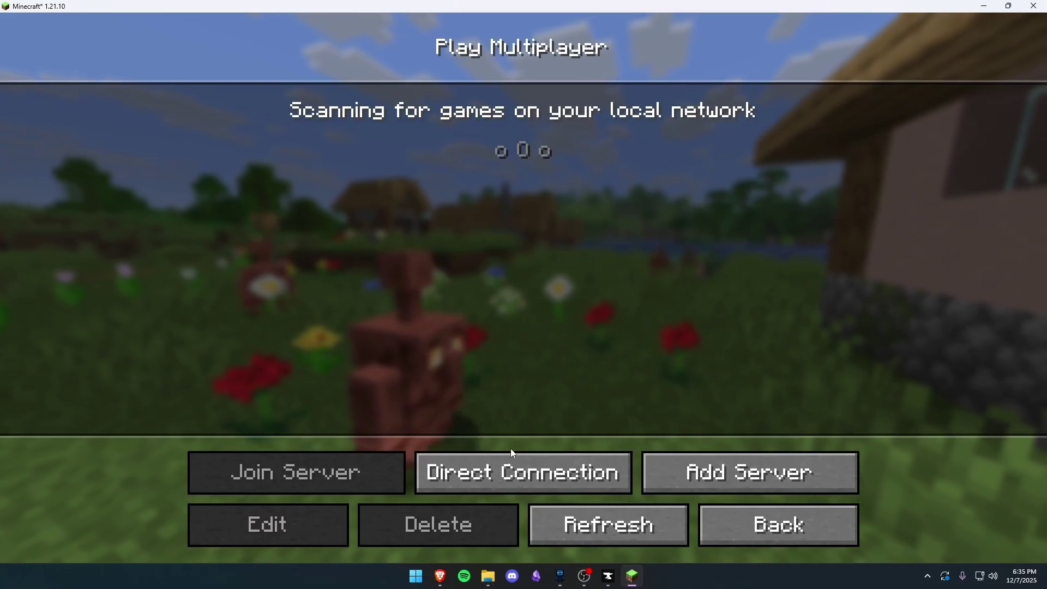
click(563, 577)
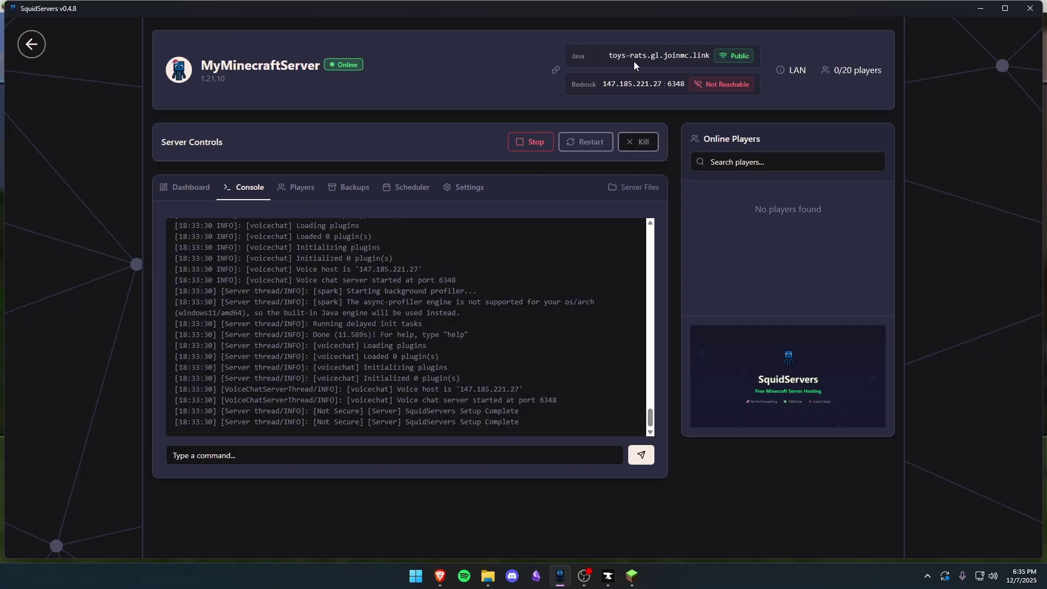
- Copy the public Java address, then the LAN address 192.168.1.34:25565, from SquidServers
click(651, 58)
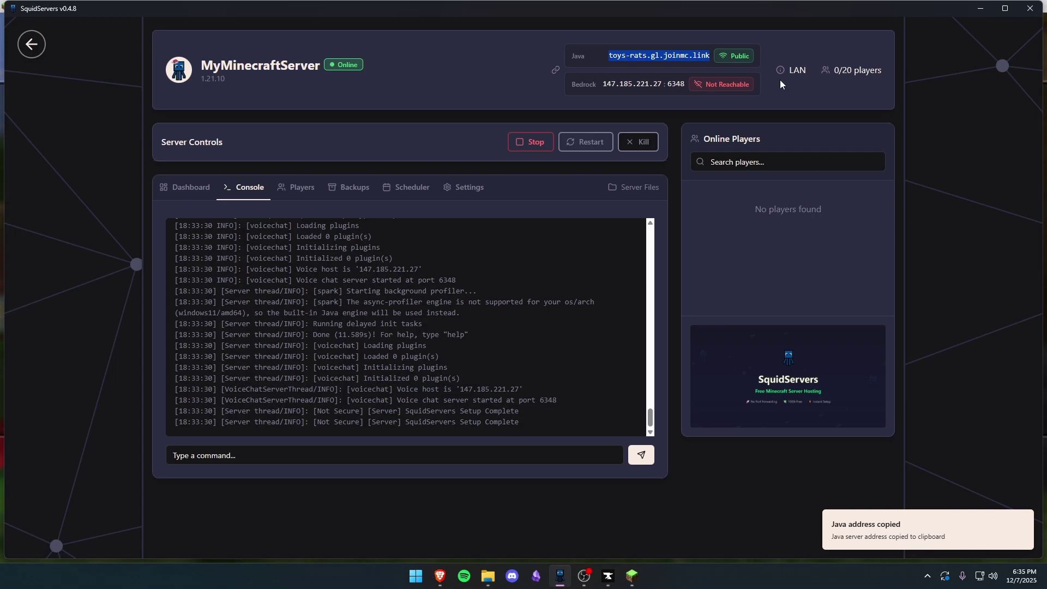
mouse_move(783, 76)
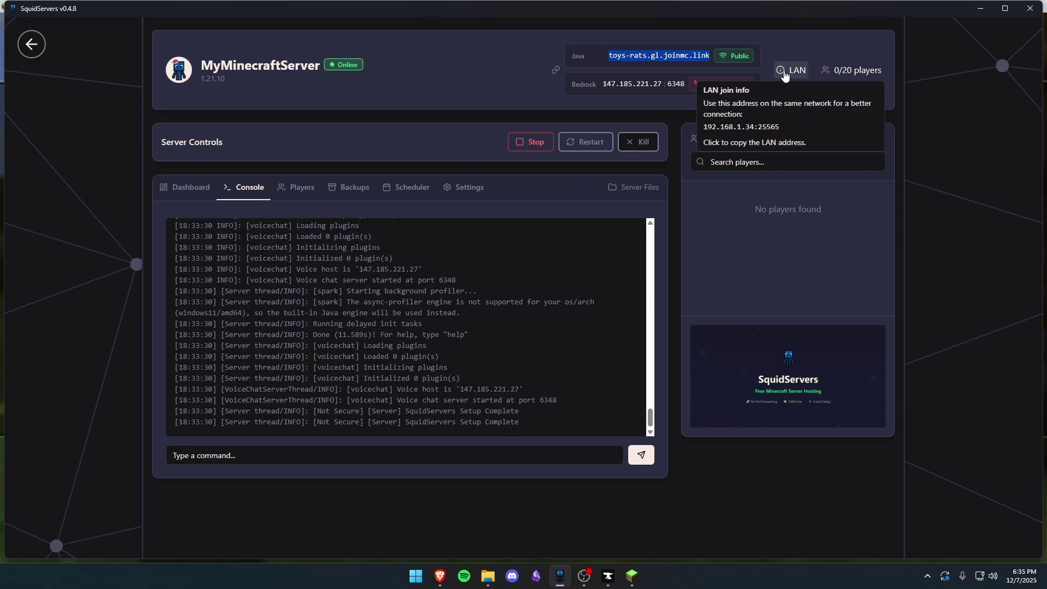
click(784, 72)
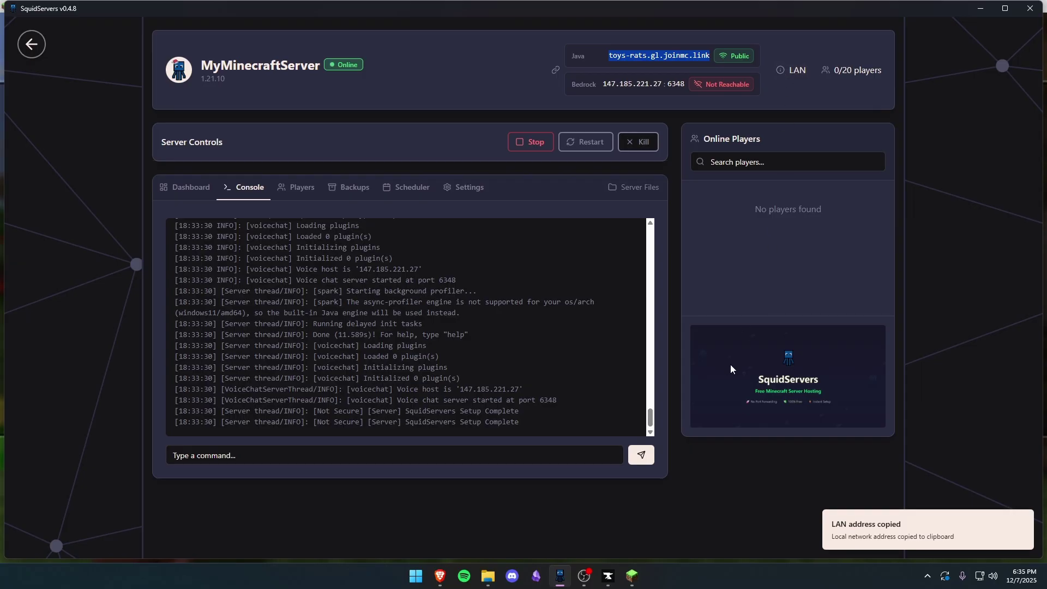
- Save a Minecraft server entry named 'My Svc' pointing to the LAN address 192.168.1.34:25565
mouse_move(632, 575)
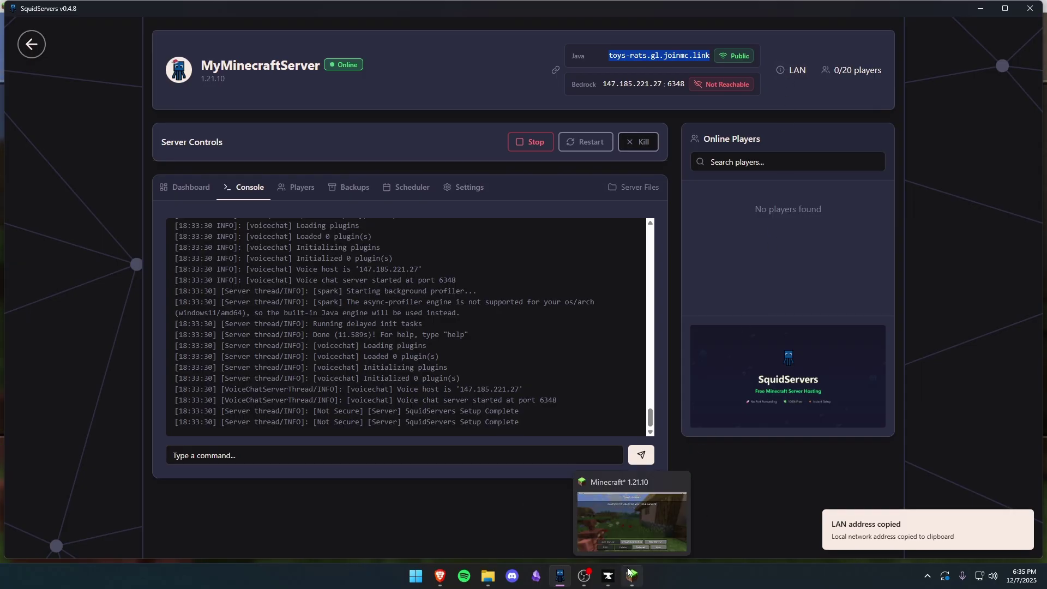
click(626, 534)
click(661, 483)
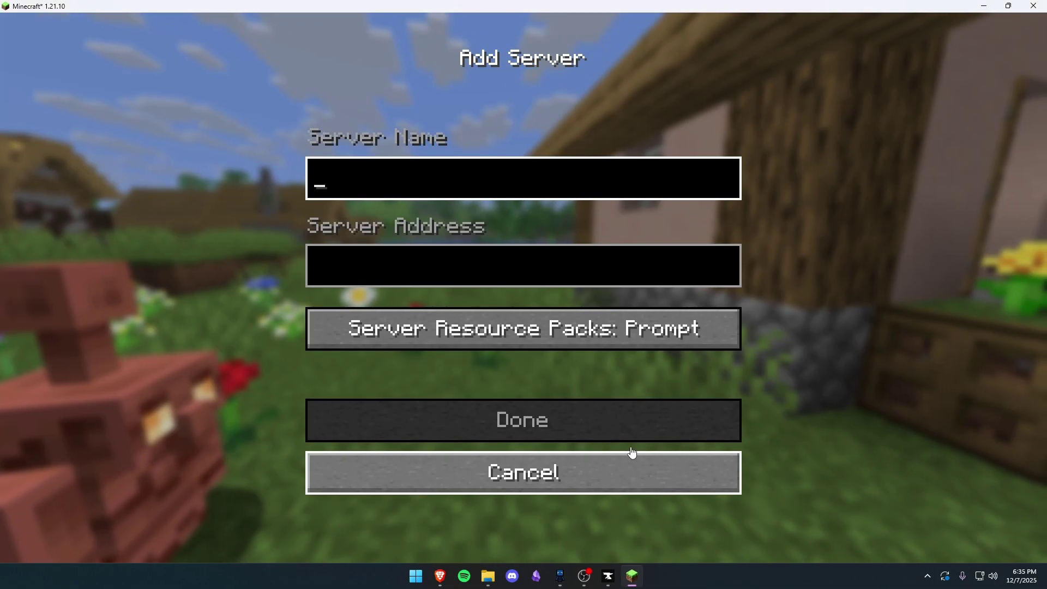
text(My)
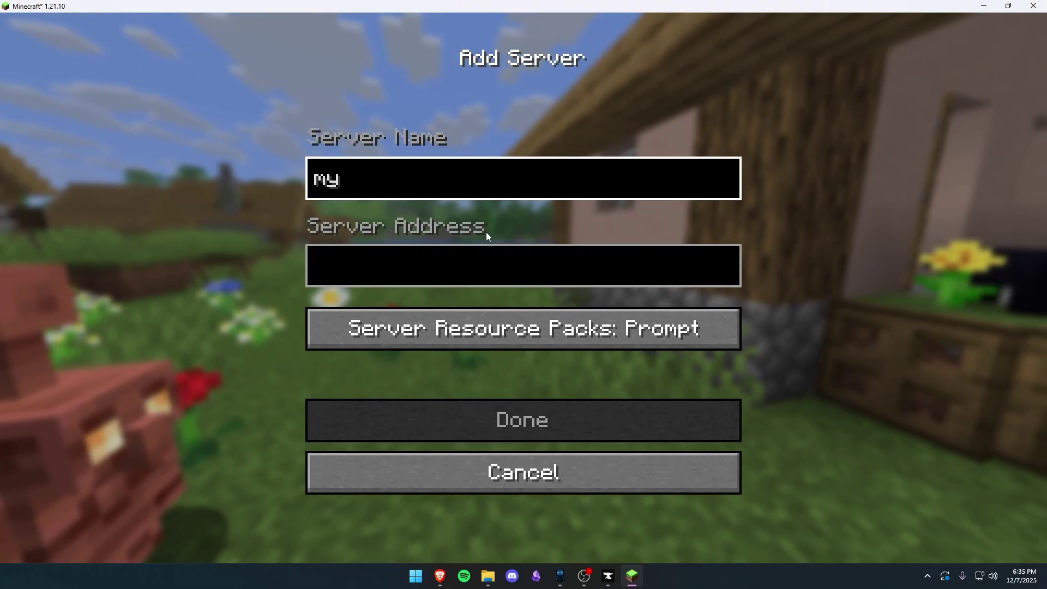
text( Svc)
click(469, 273)
key(ctrl+v)
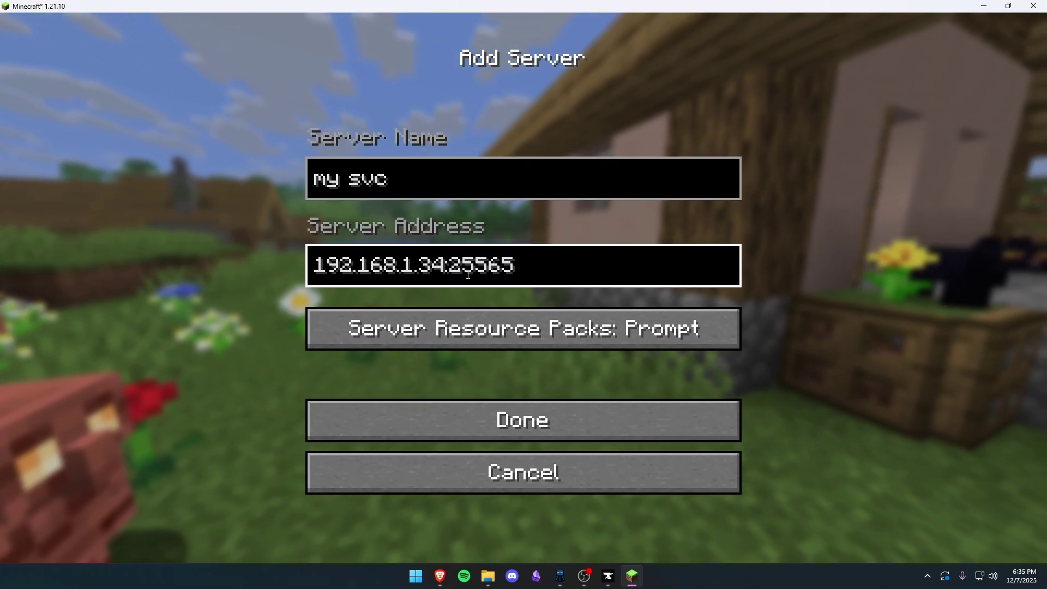
click(532, 410)
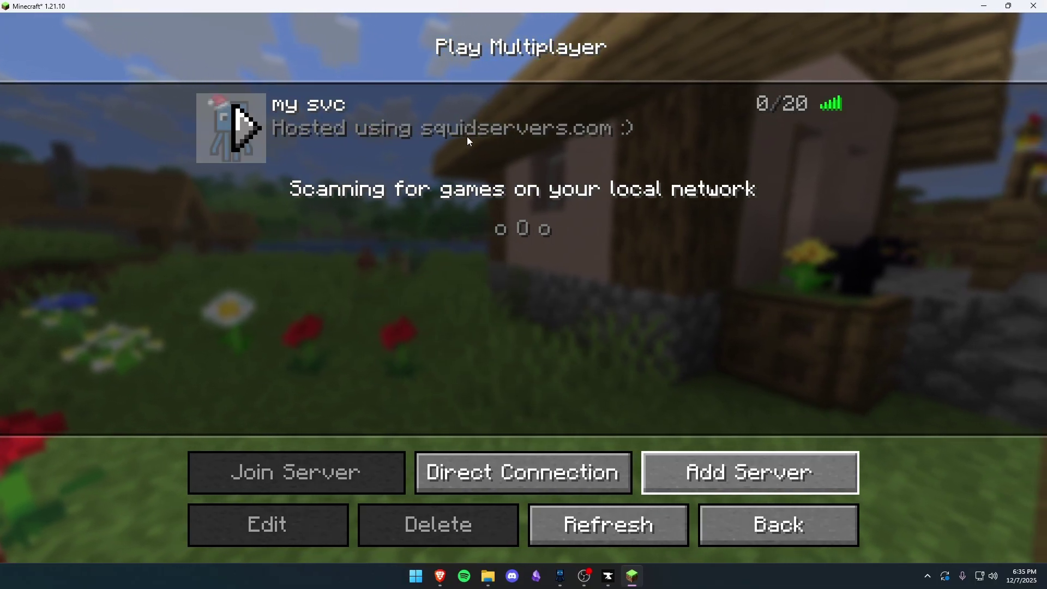
- Add a 'Minecraft Server' entry using the copied public Java address, then select my svc
click(560, 577)
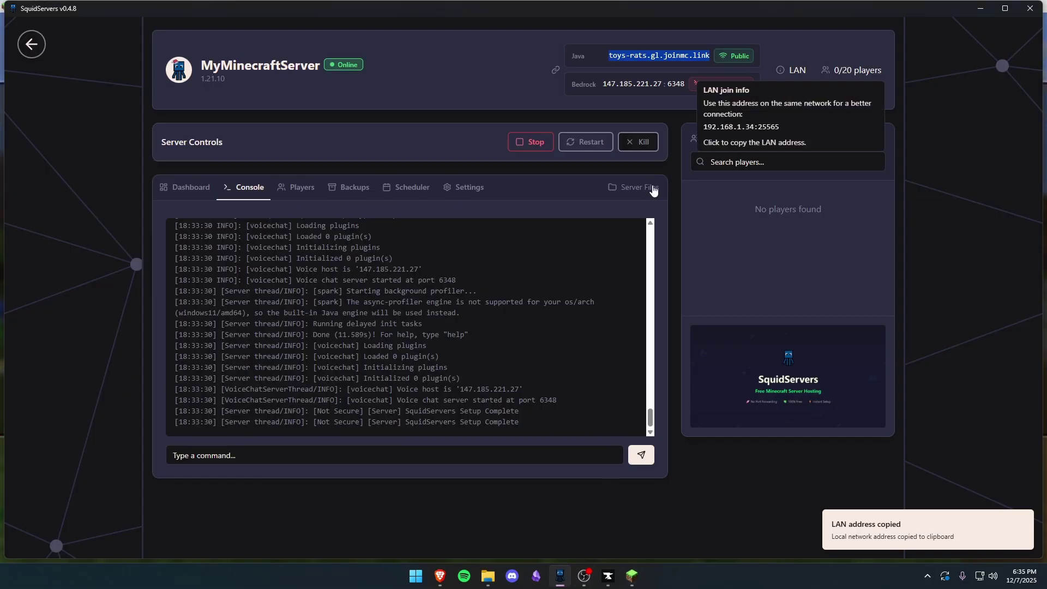
click(641, 58)
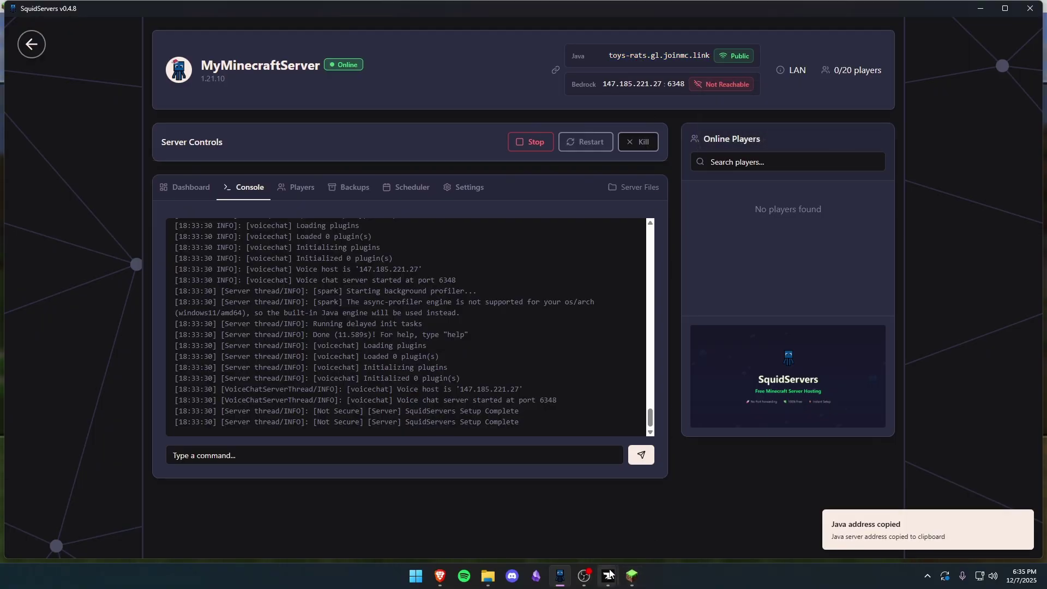
click(630, 559)
click(748, 470)
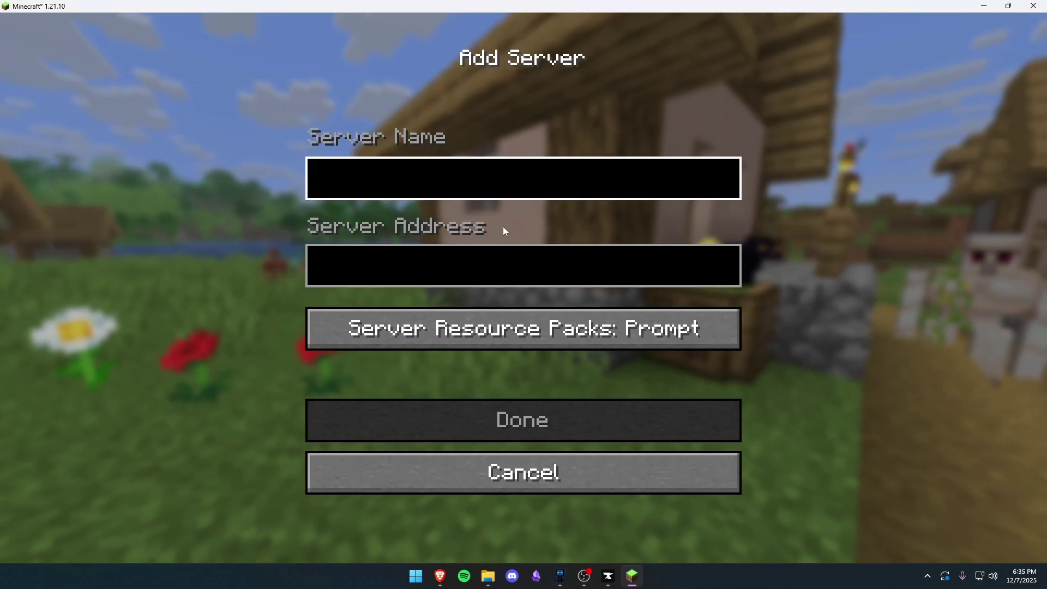
key(ctrl+v)
click(532, 412)
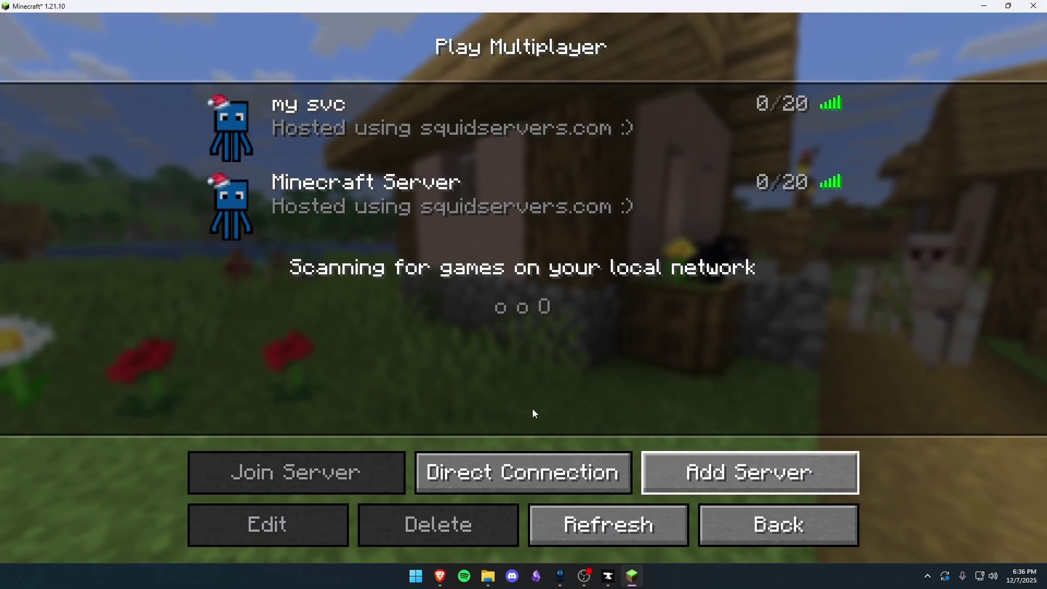
click(533, 228)
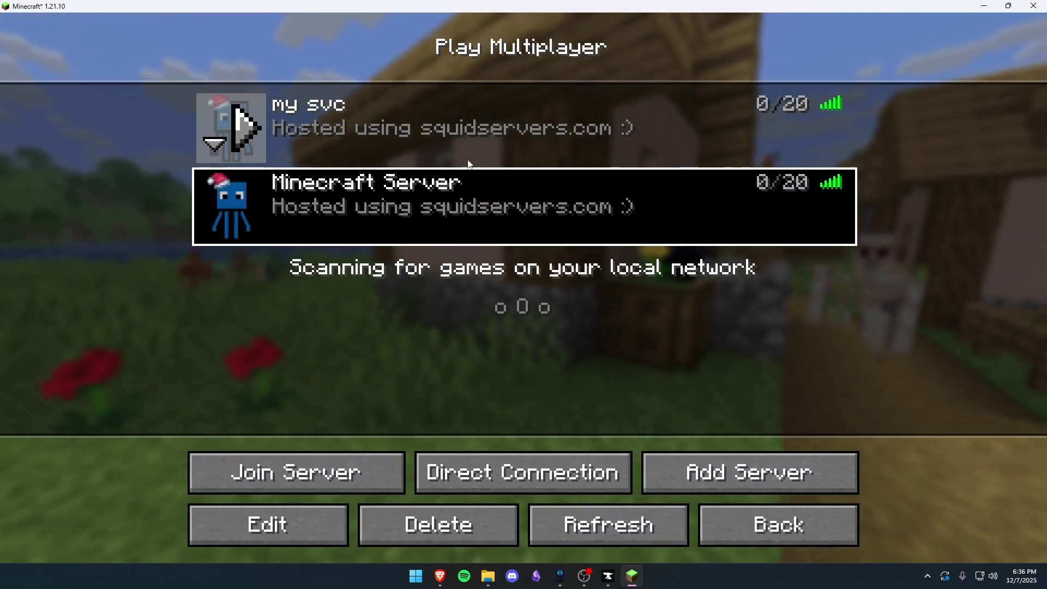
click(467, 140)
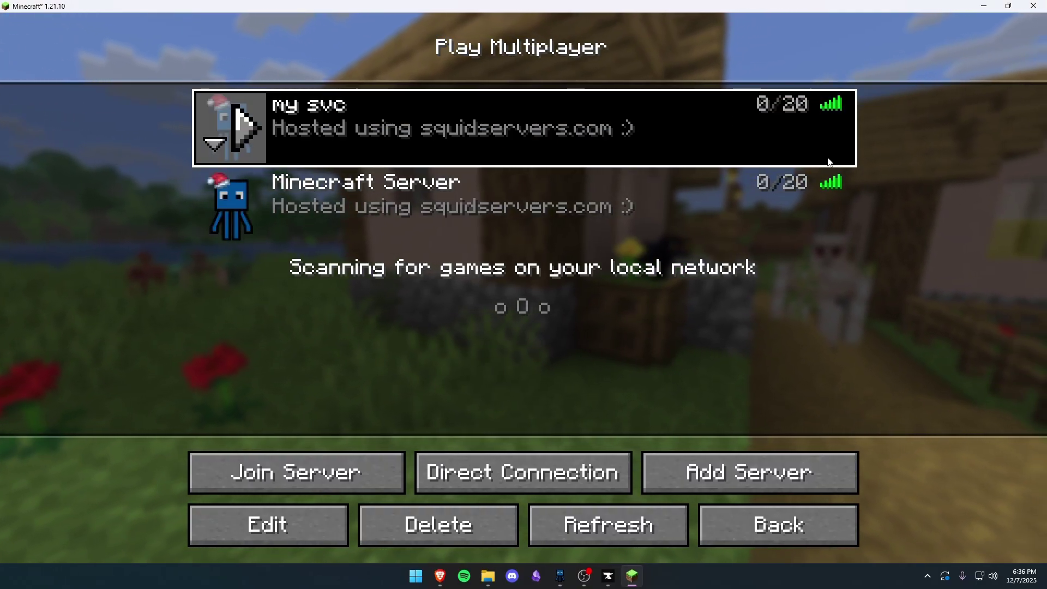
- Join my svc and set up Simple Voice Chat with default speaker, default microphone and voice activation
double_click(646, 137)
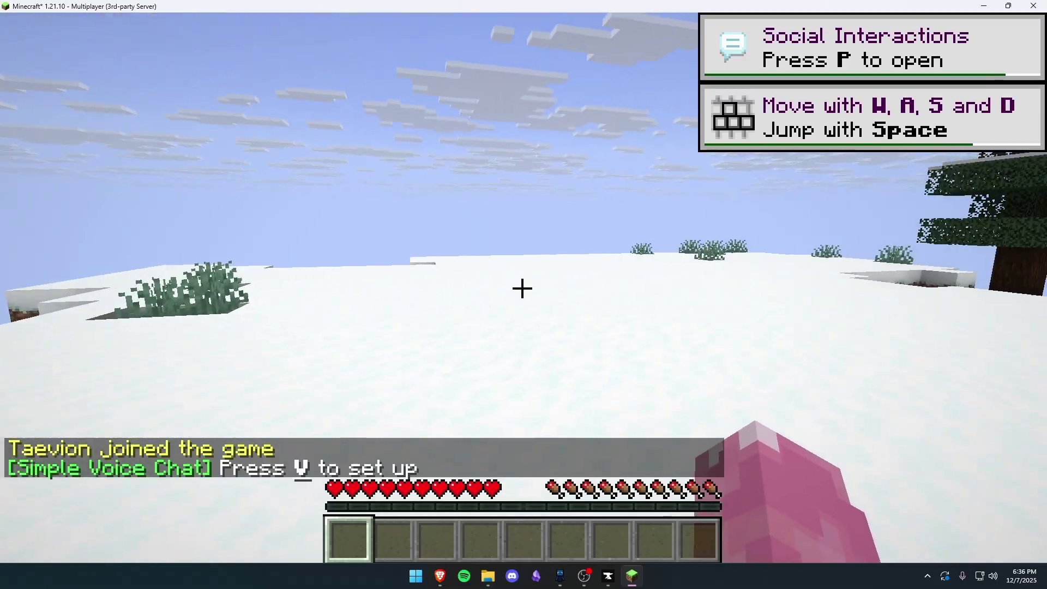
key(v)
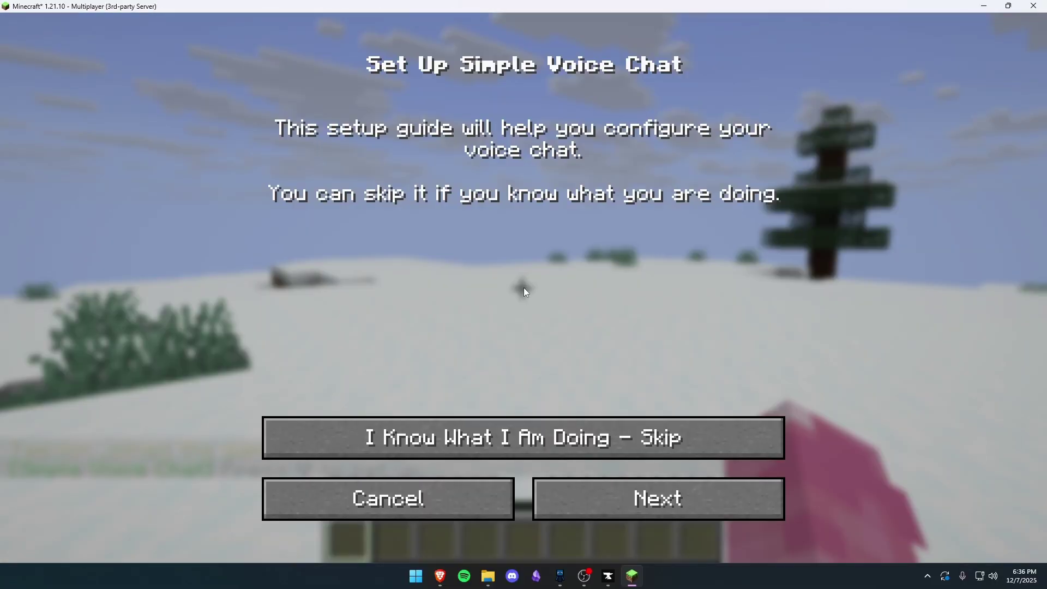
click(581, 498)
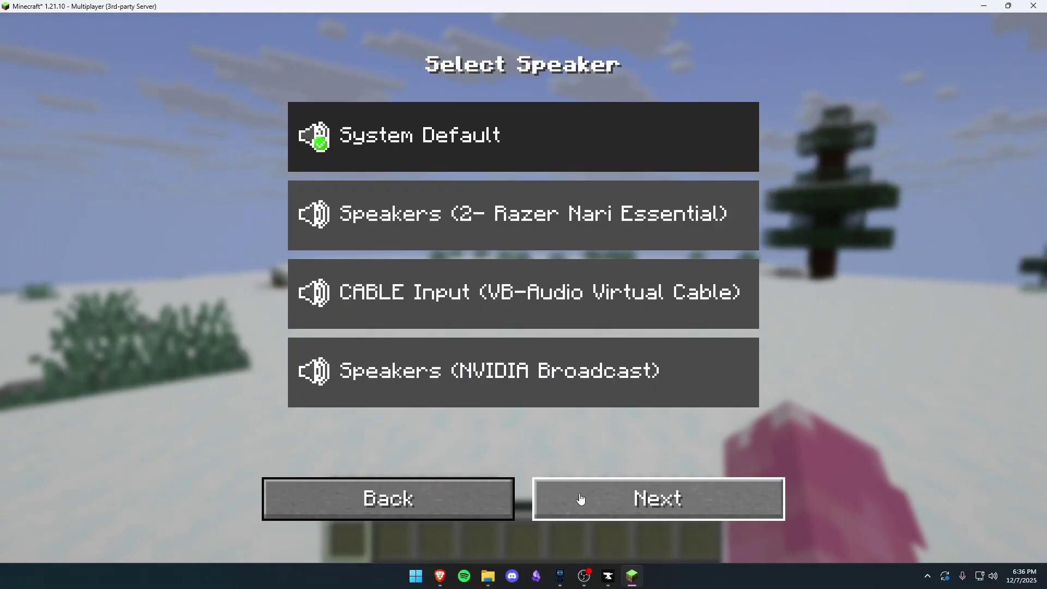
click(597, 499)
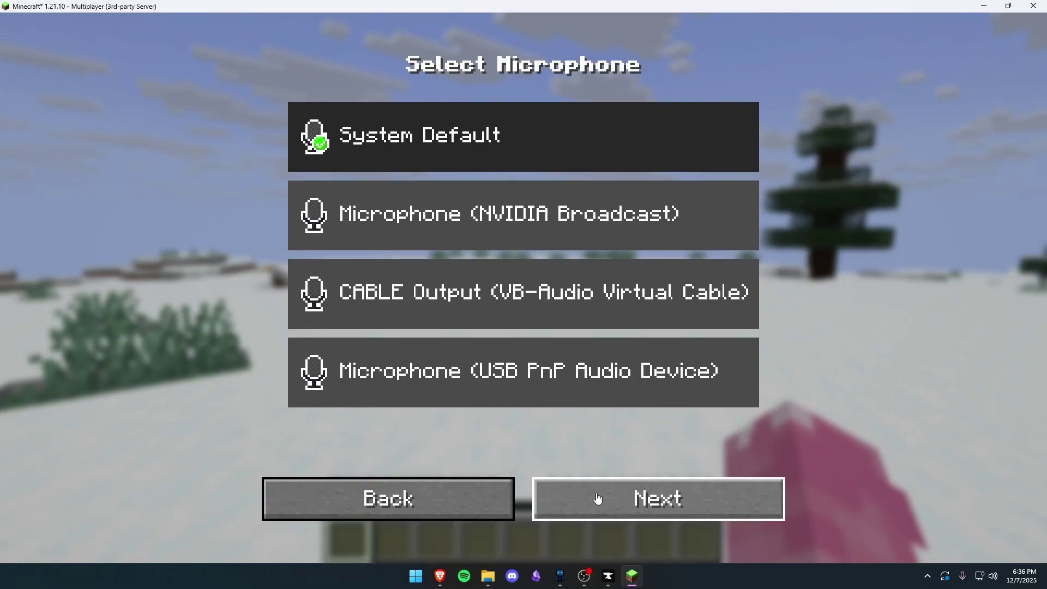
click(597, 498)
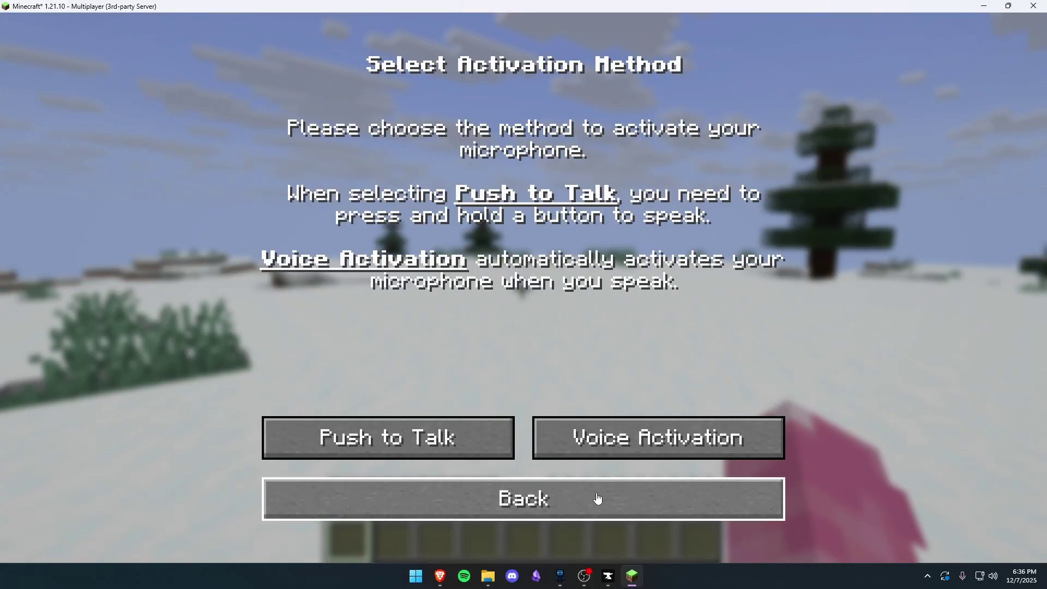
click(587, 451)
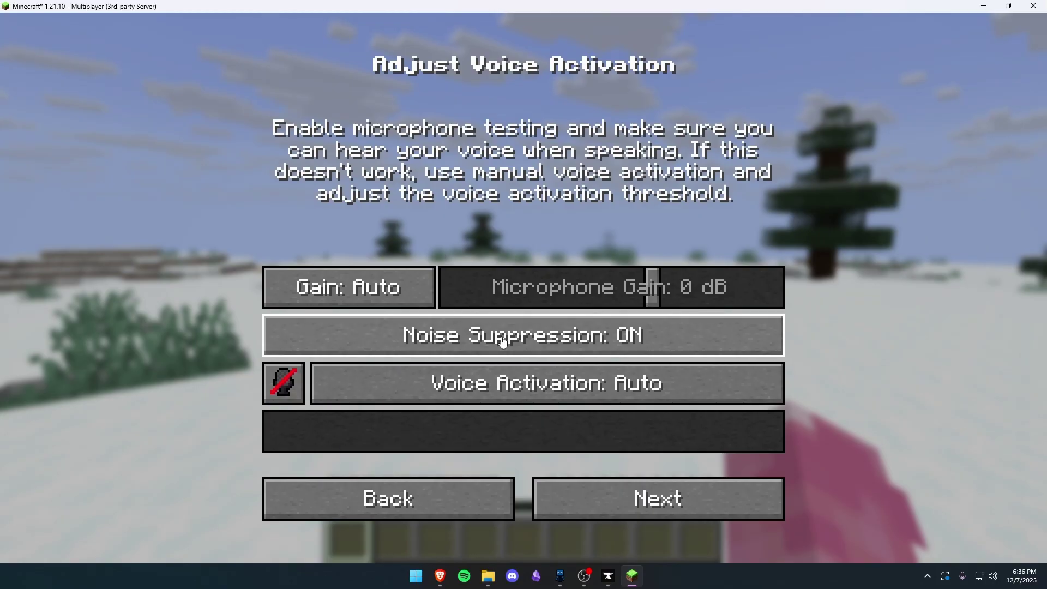
click(605, 498)
- Finish the voice chat setup and unmute the microphone from the Voice Chat menu
click(607, 499)
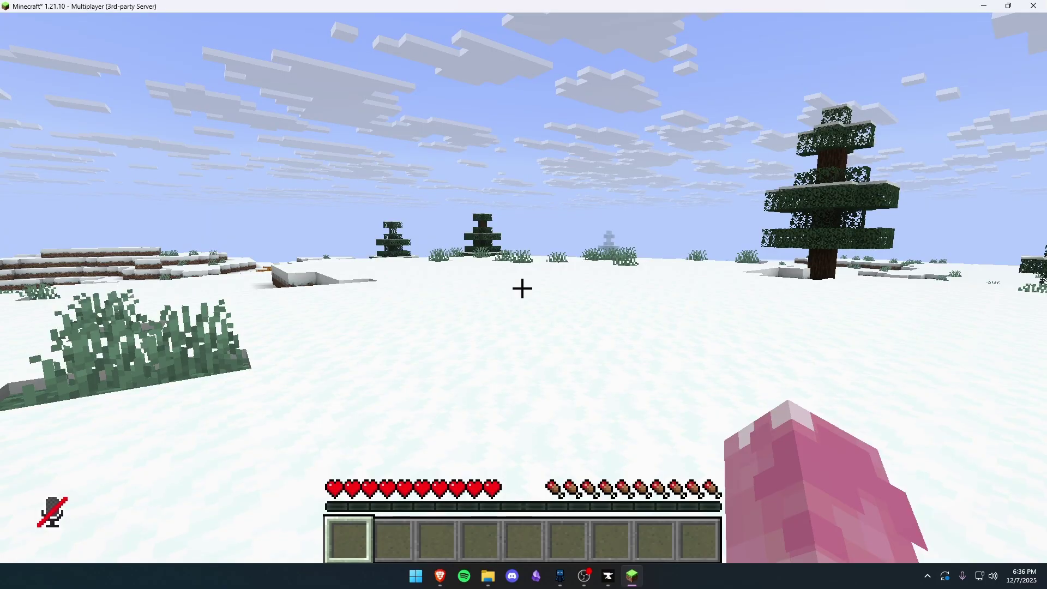
key(w)
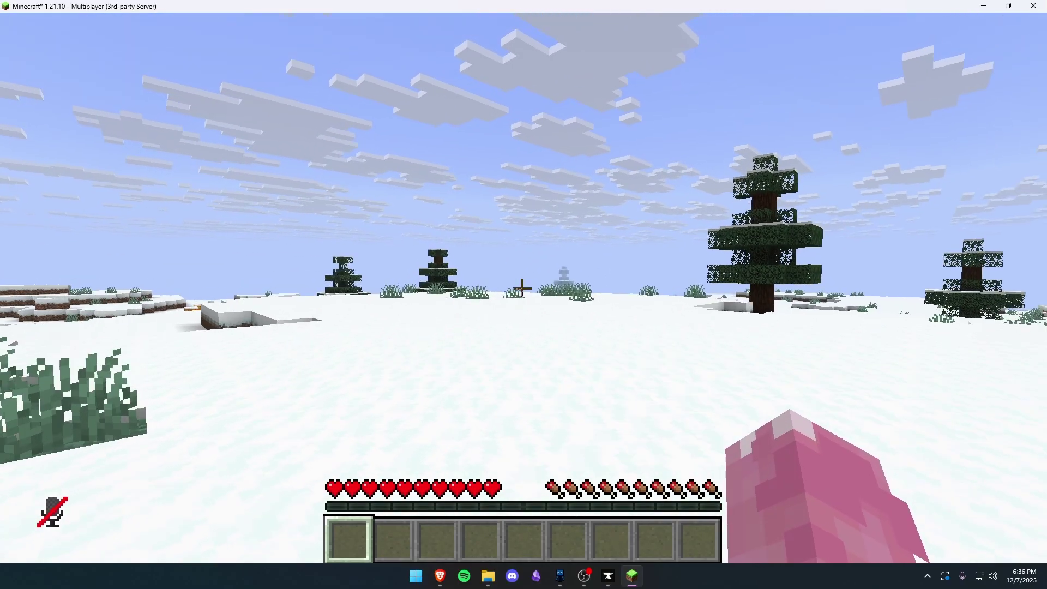
key(v)
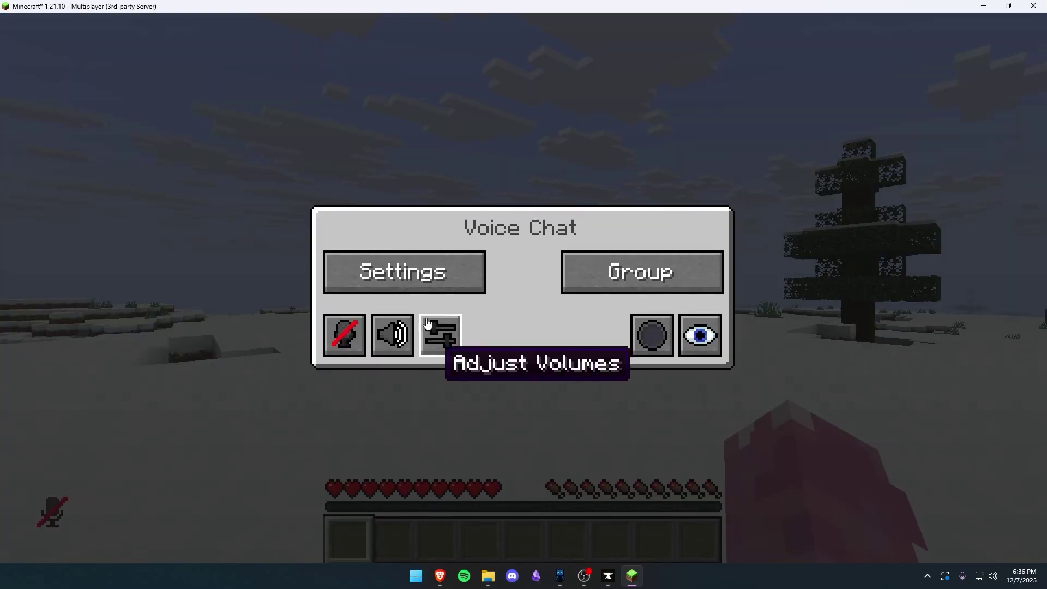
click(364, 332)
key(Escape)
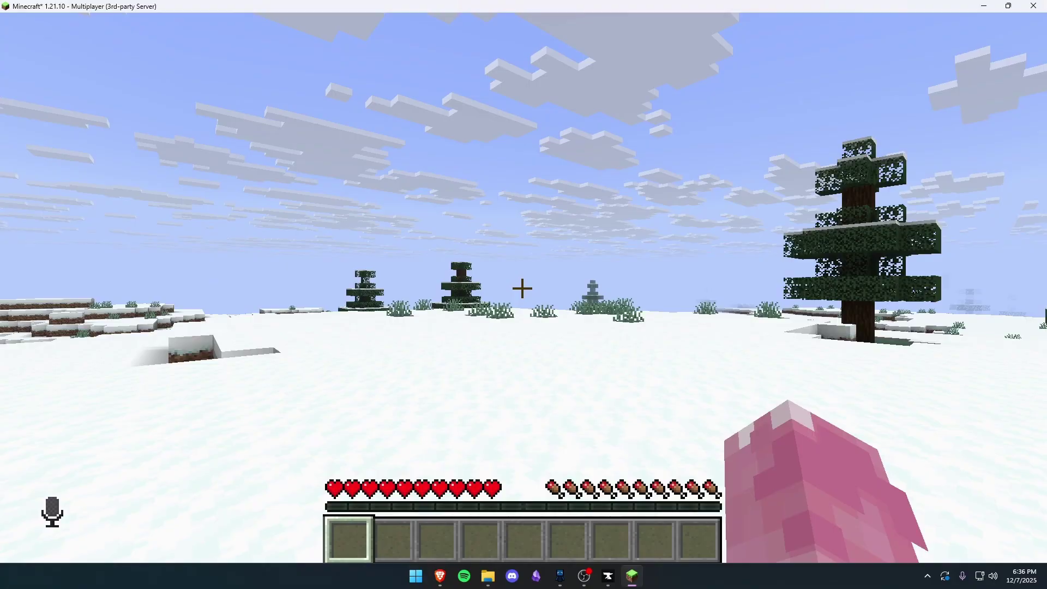
- Walk across the snowy plain toward the spruce trees in third-person view
key(w)
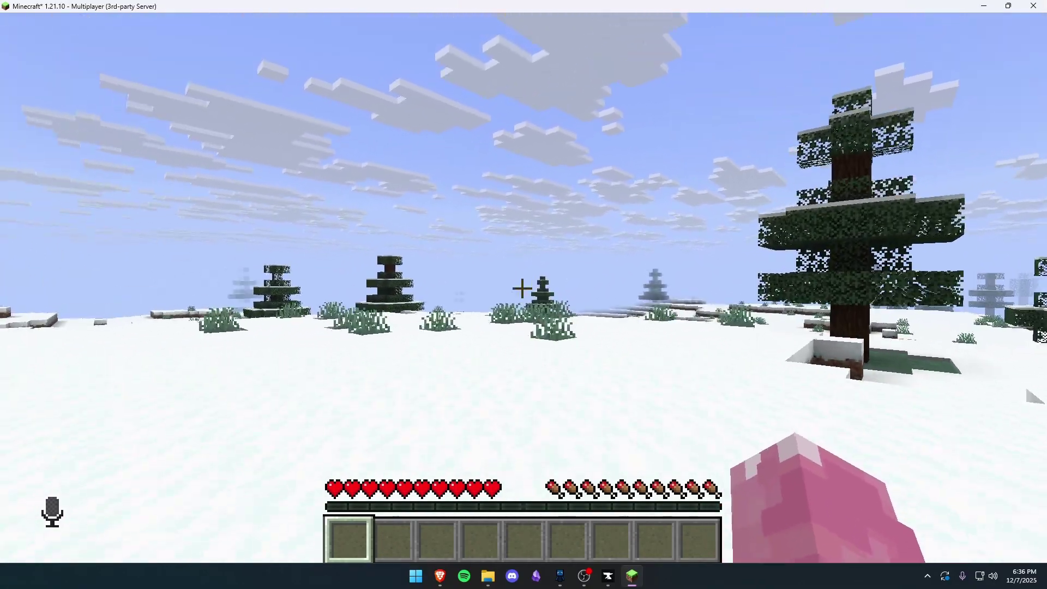
key(F5)
key(F5)
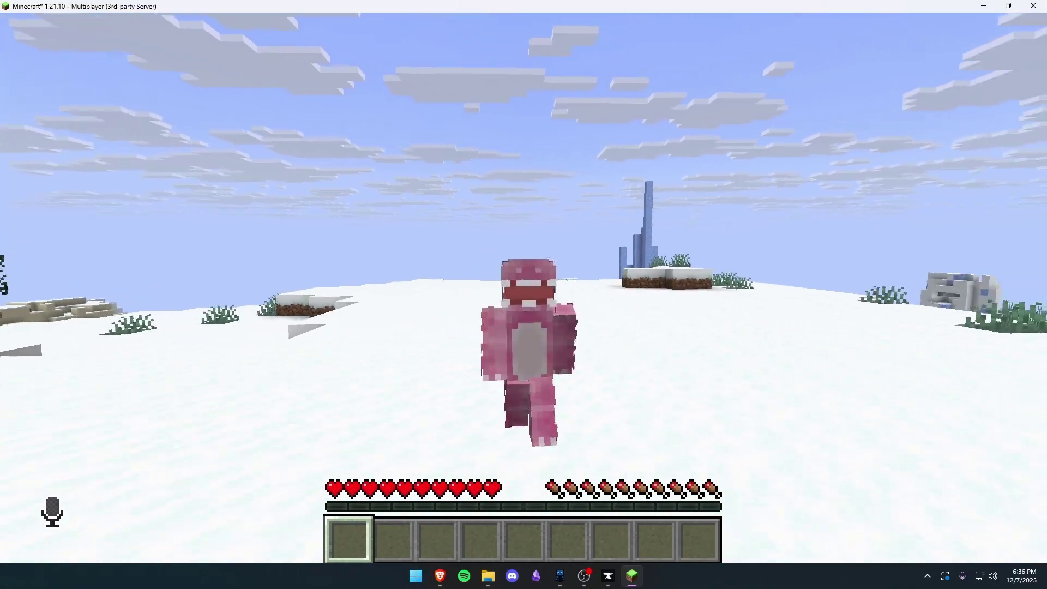
key(w)
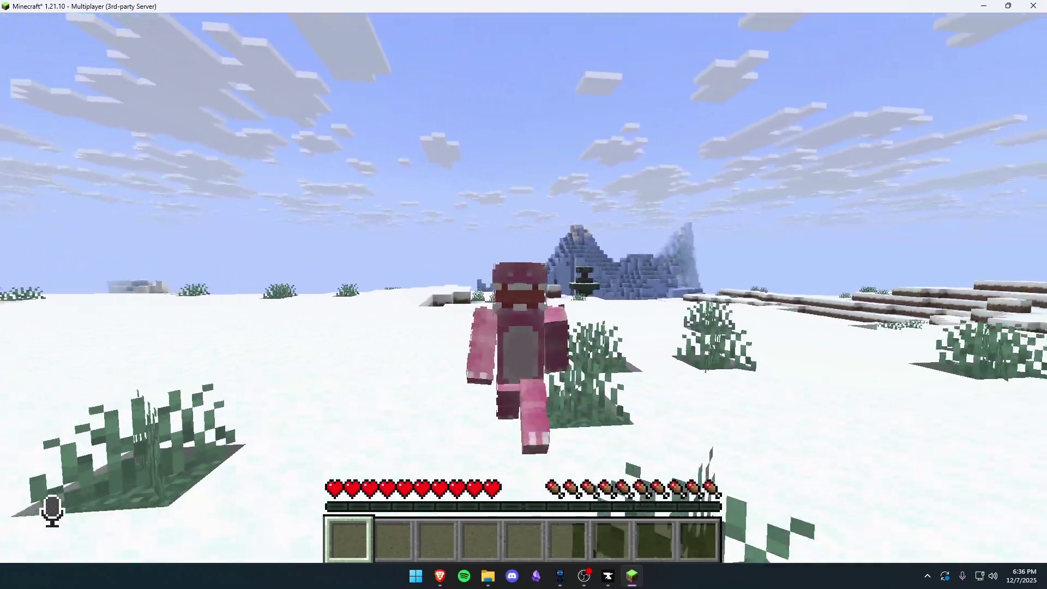
key(w)
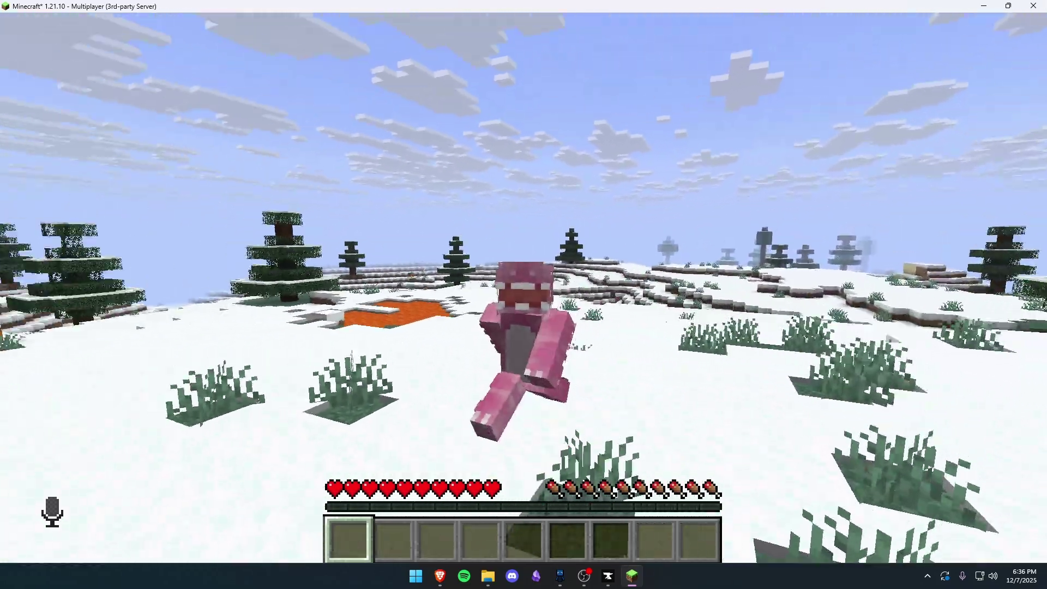
key(w)
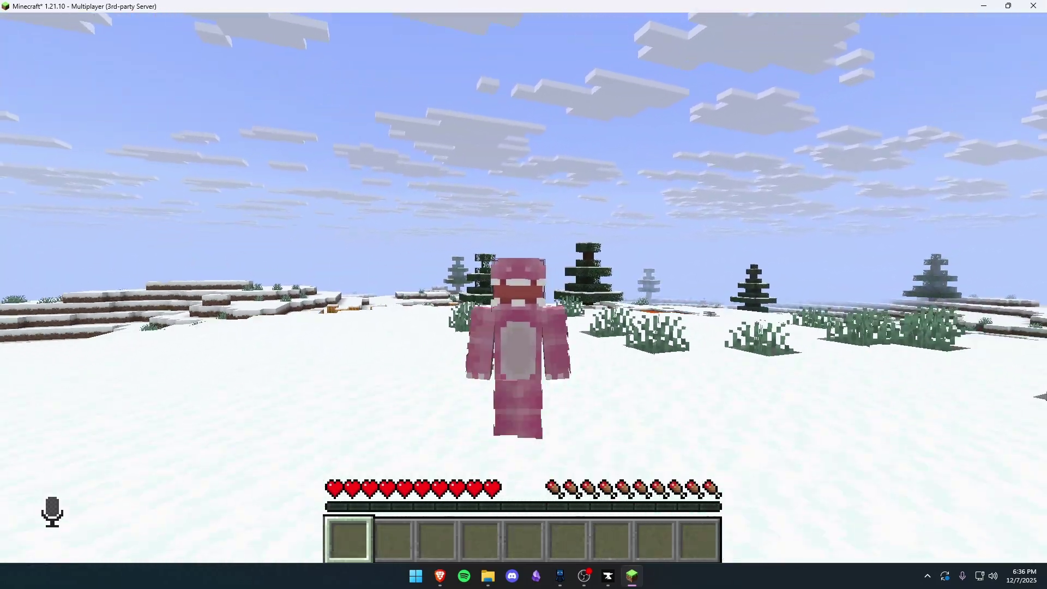